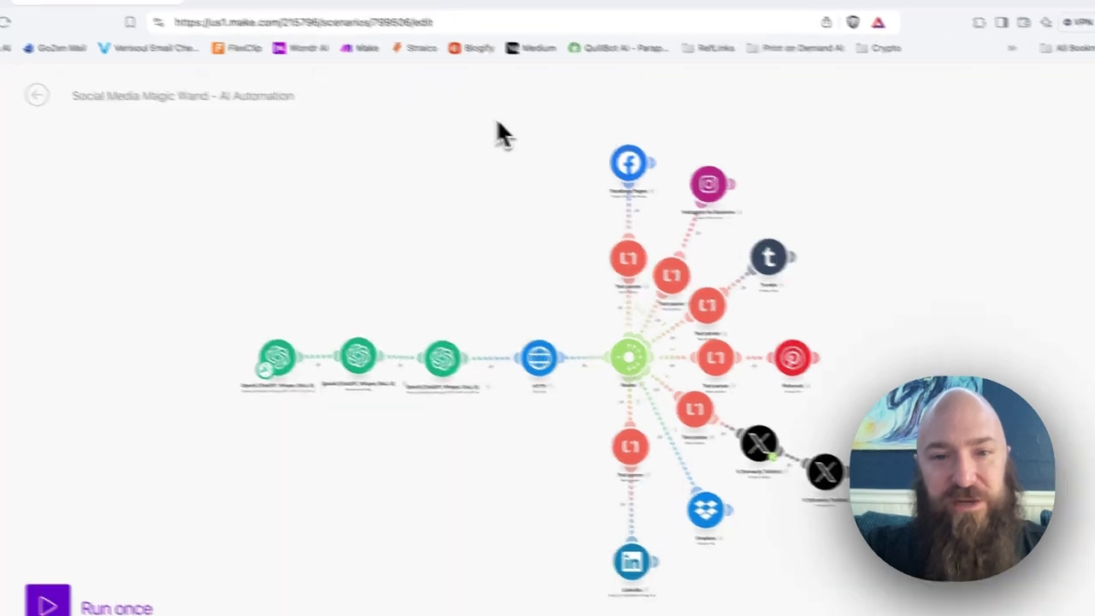
Select the HTTP module, the router and all the social media branches, and copy these modules.
drag(515, 125, 748, 467)
drag(547, 396, 787, 520)
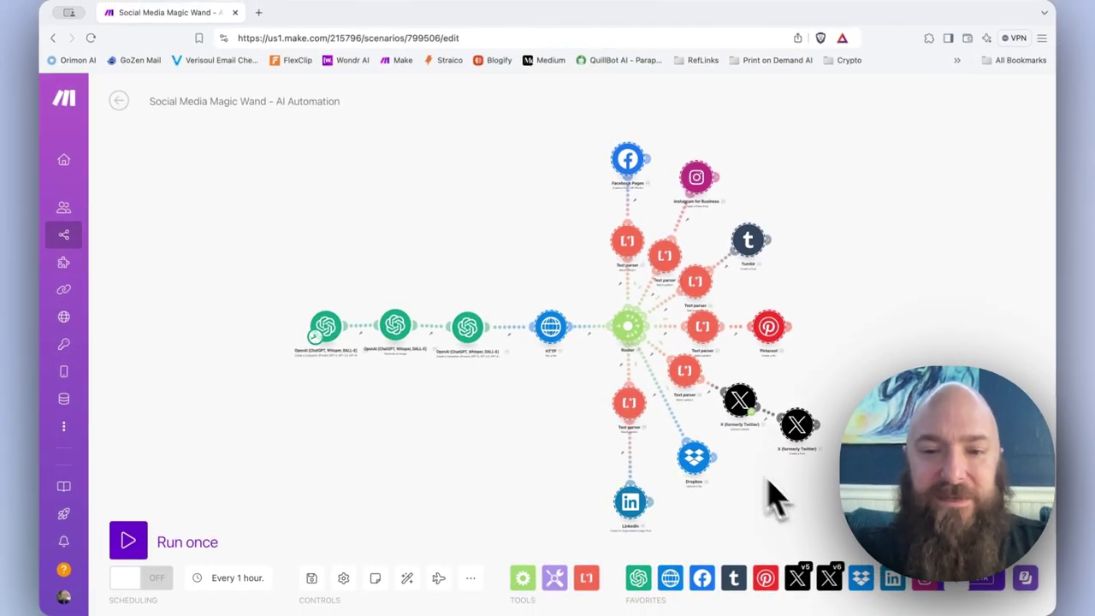
right_click(687, 374)
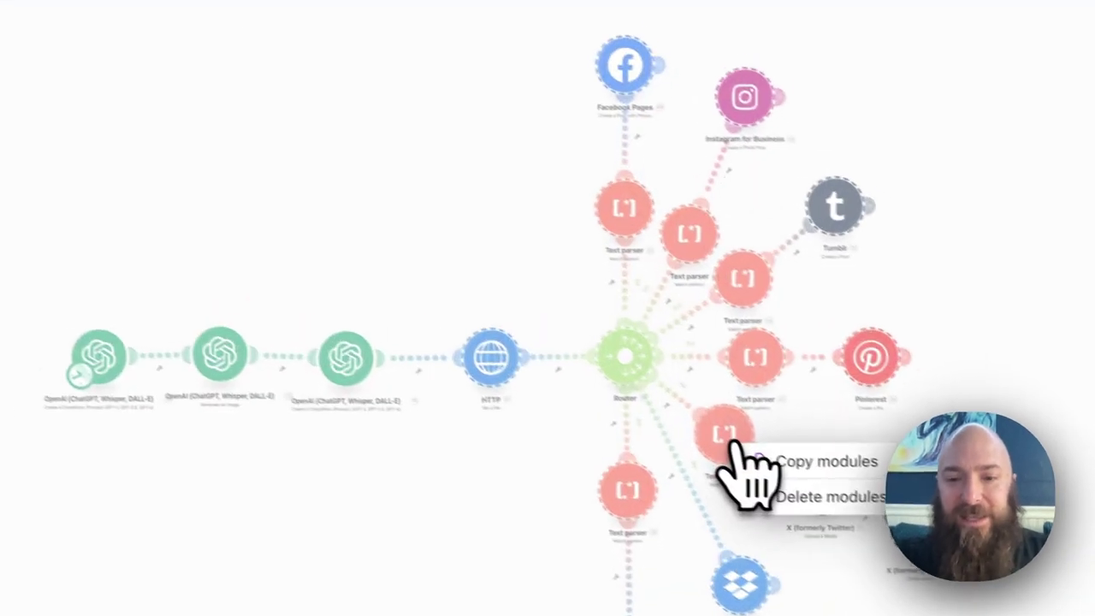
click(764, 460)
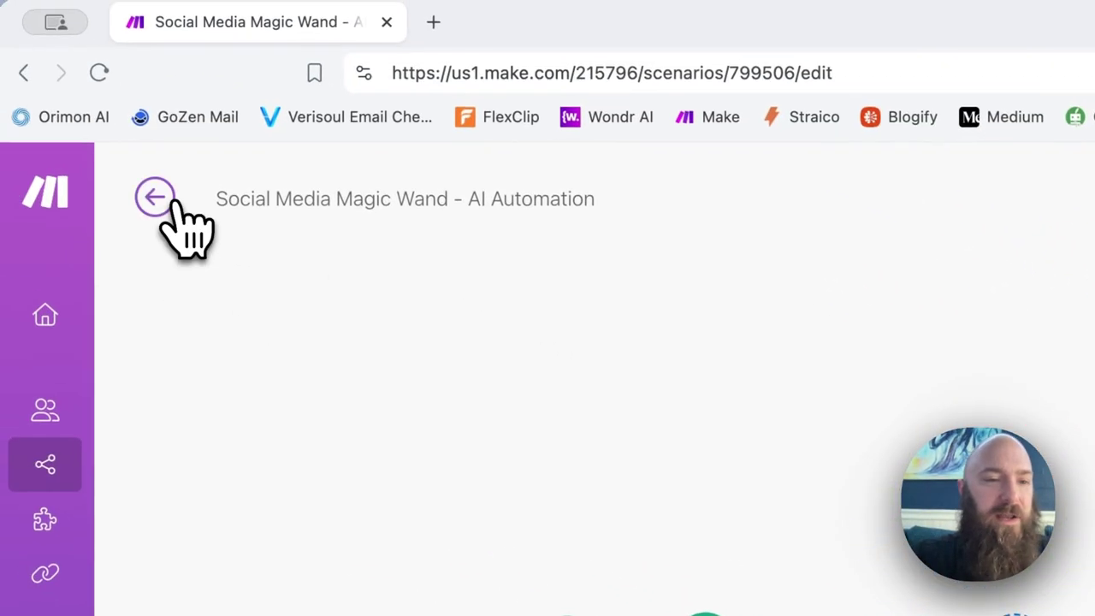
Paste the copied modules into a new scenario, allowing clipboard access, and arrange them clear of the empty starting module.
click(156, 203)
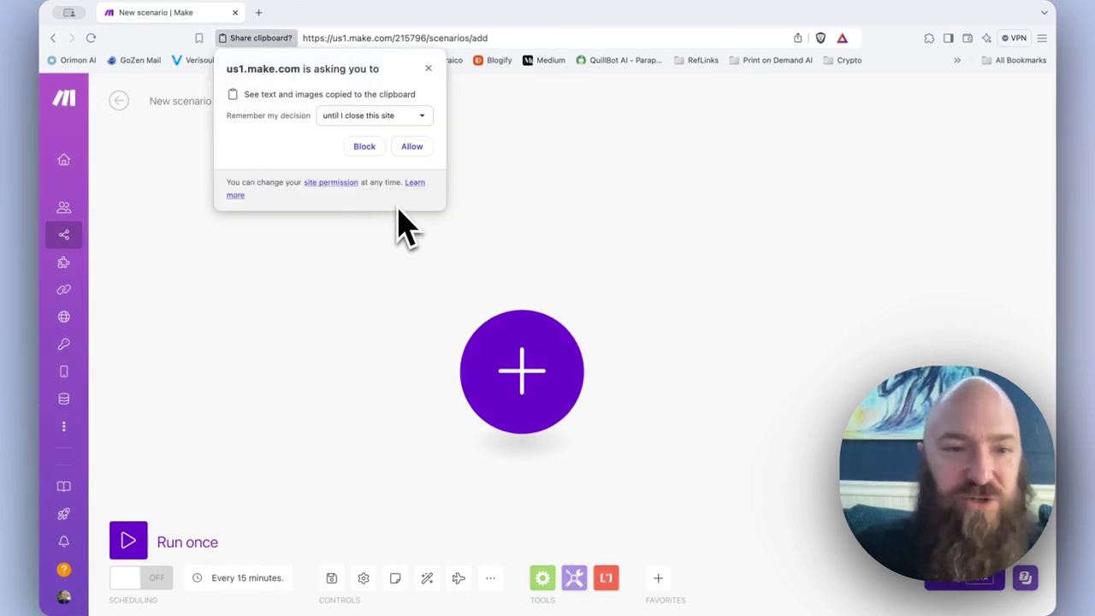
click(413, 145)
key(ctrl+v)
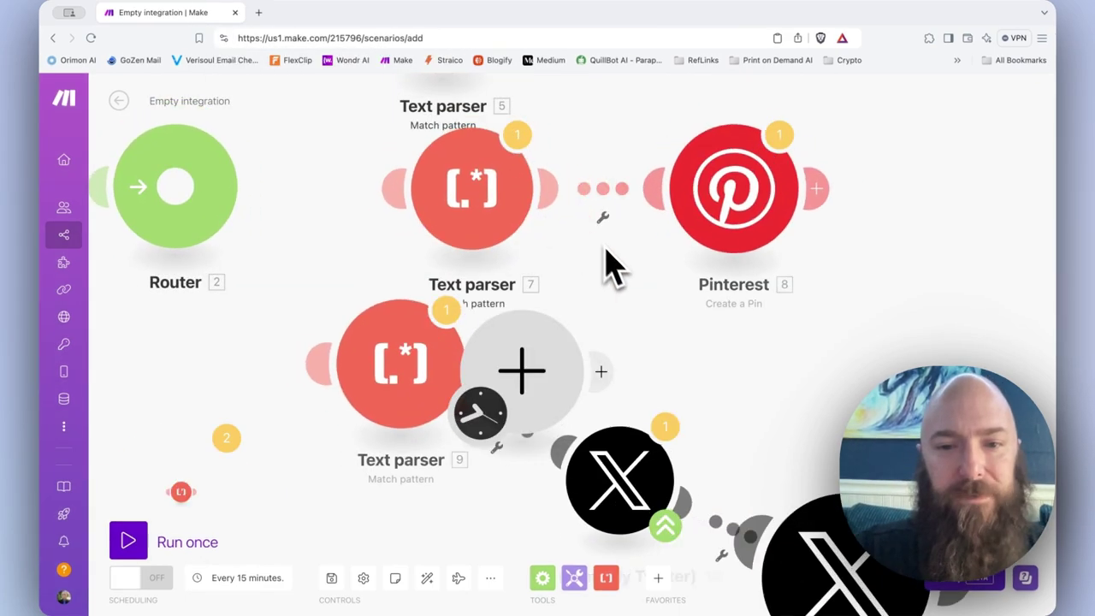
drag(528, 323, 760, 328)
drag(613, 382, 462, 323)
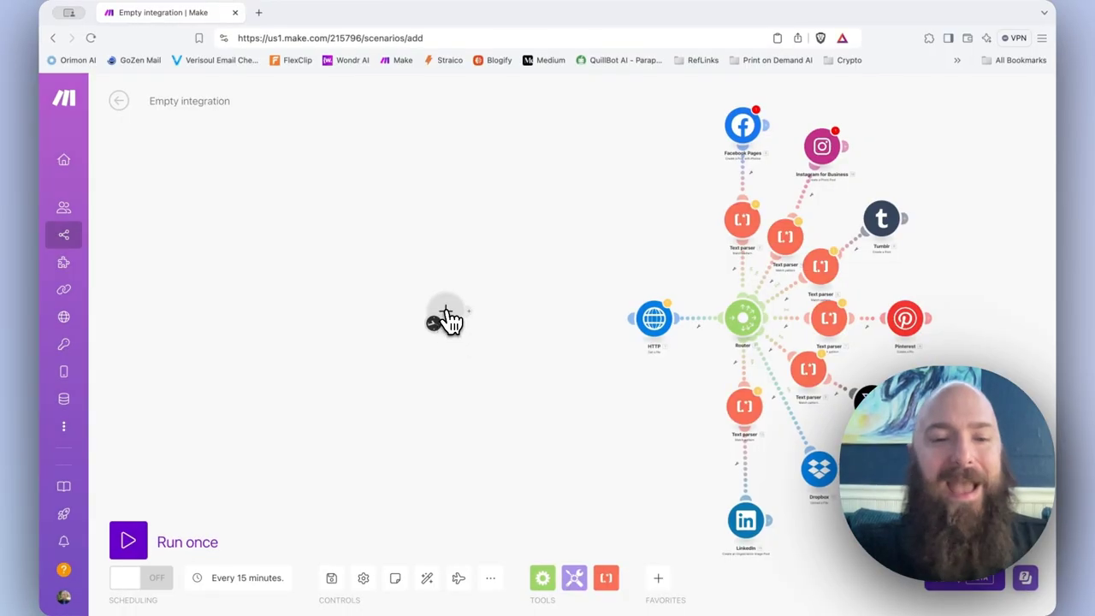
Set the empty starting module to the Shopify Watch Products trigger.
click(450, 318)
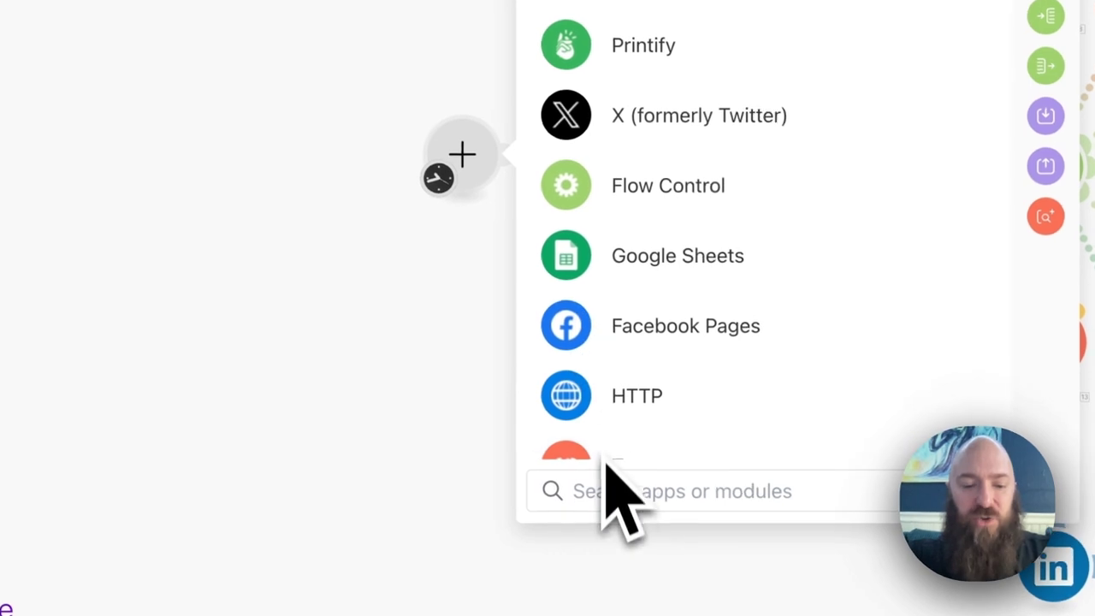
text(shopify)
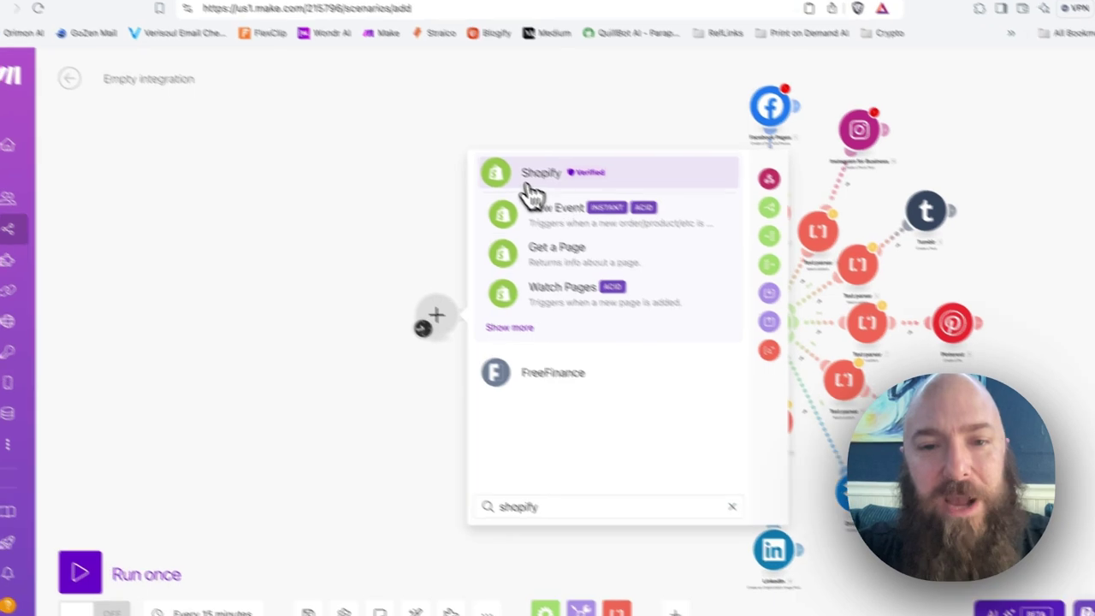
click(532, 185)
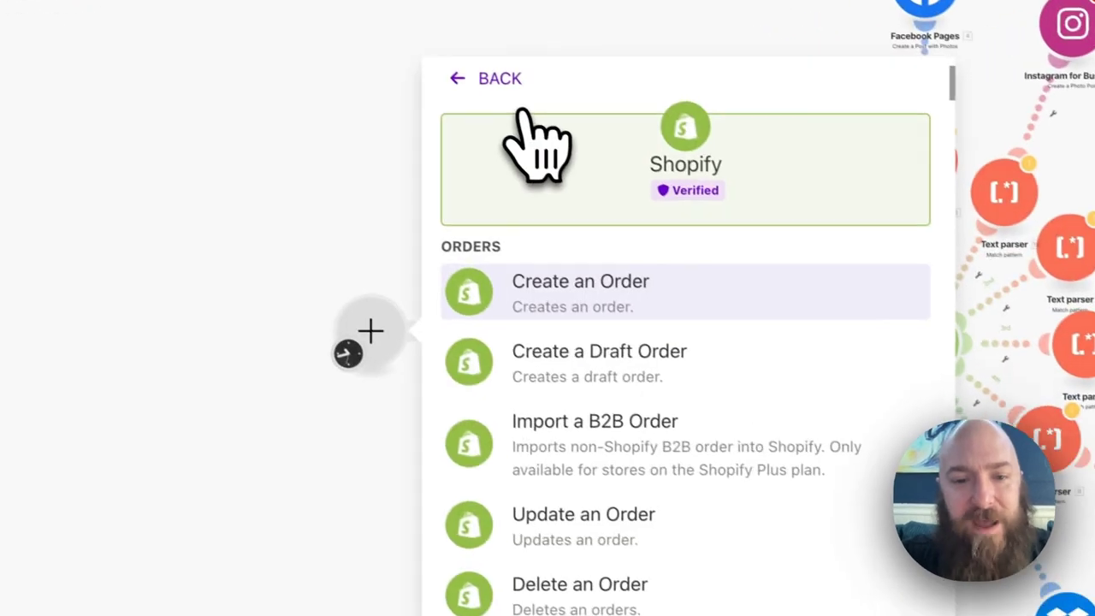
text(watch)
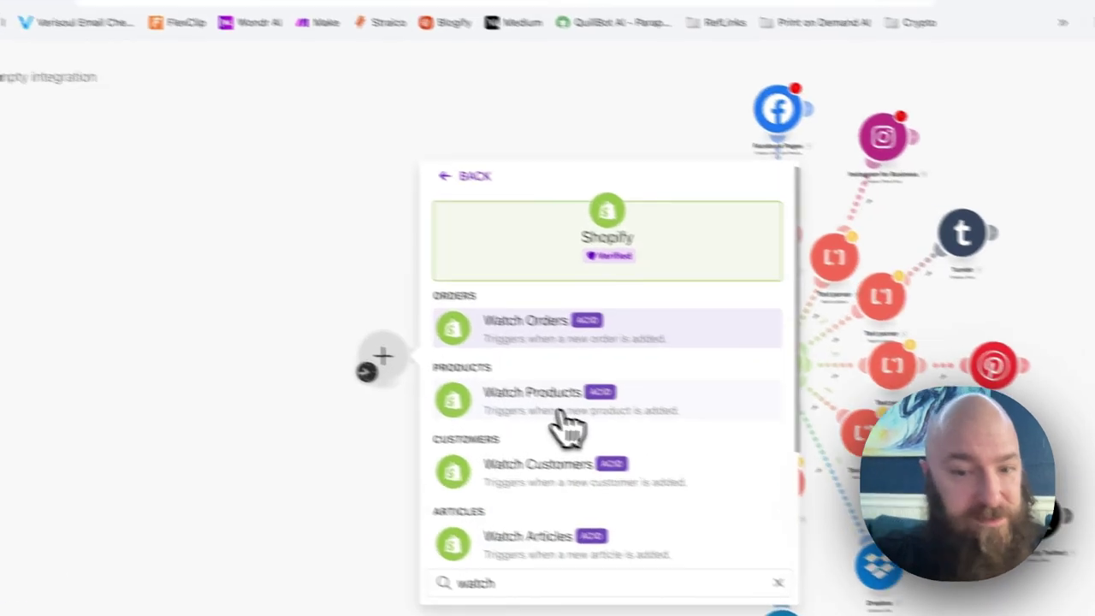
click(581, 352)
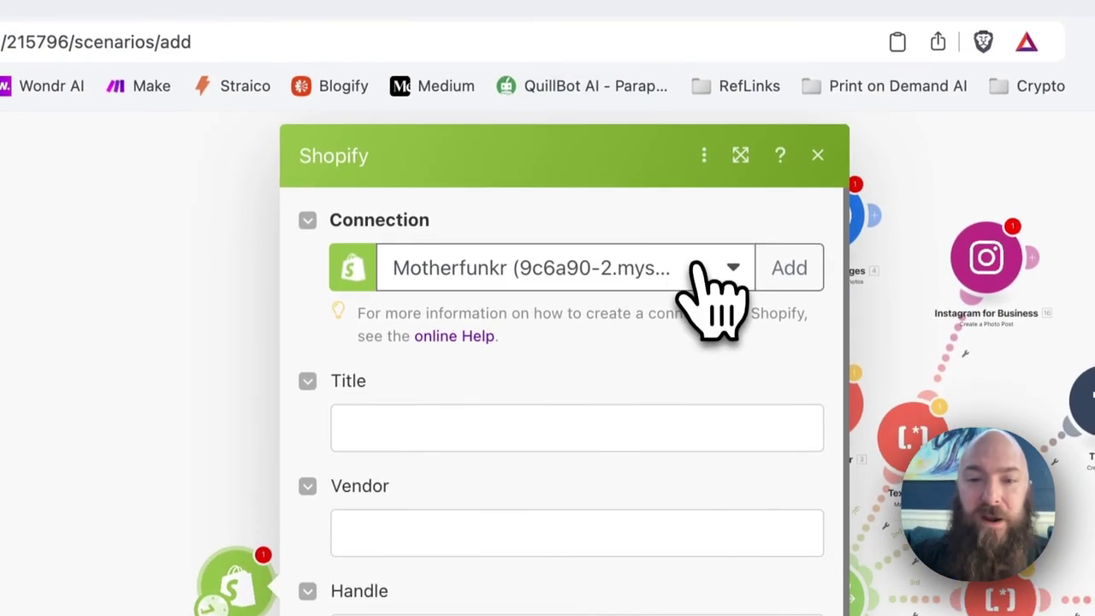
Choose My Shopify connection for the trigger and filter its products by the statuses Active and Published.
click(708, 130)
click(492, 368)
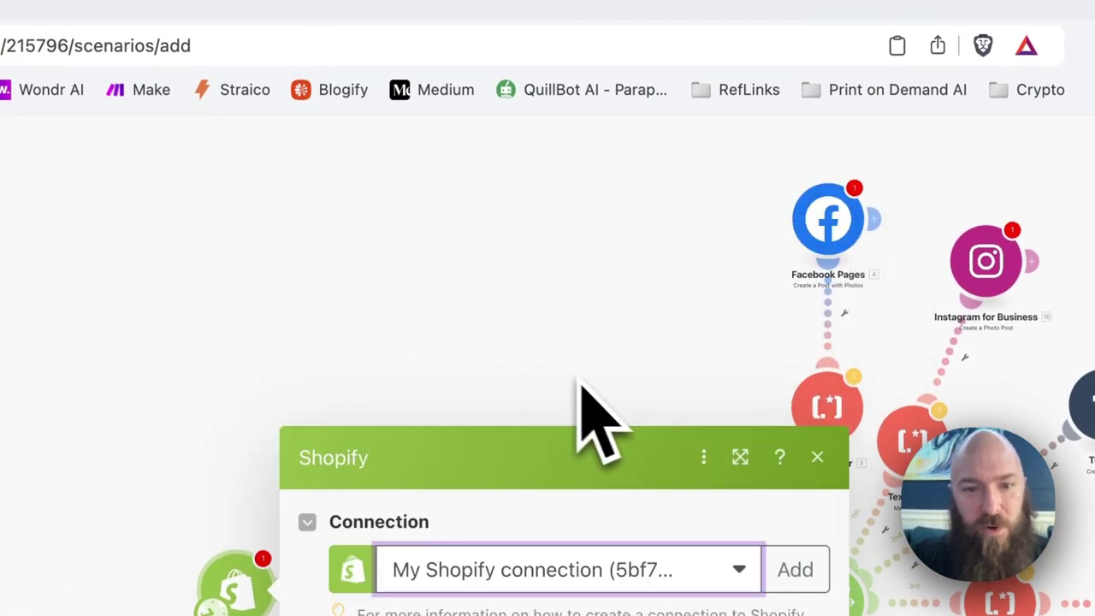
click(423, 434)
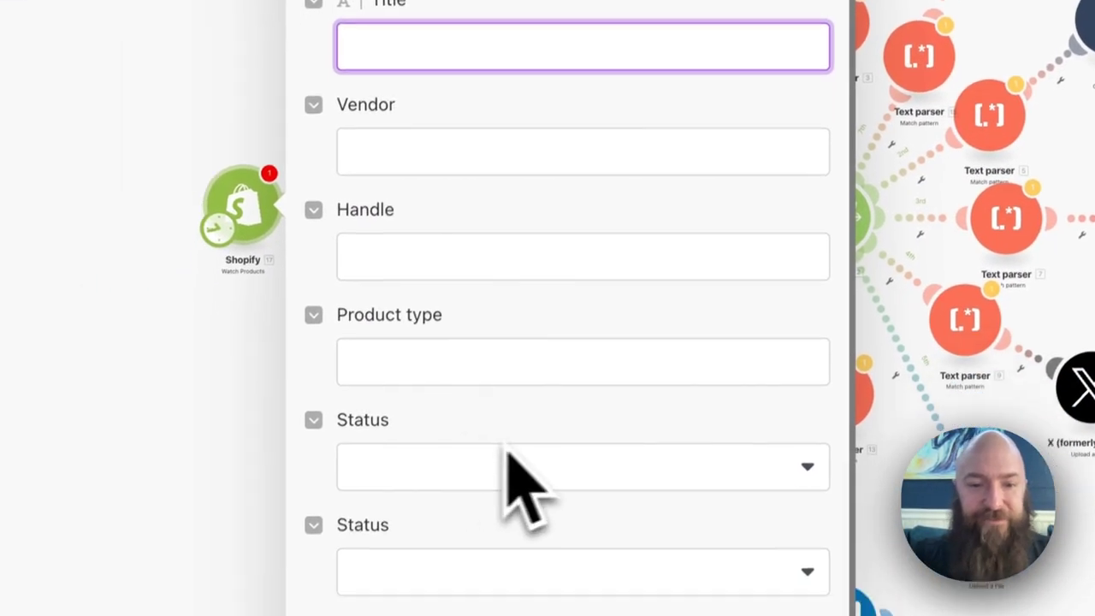
click(521, 477)
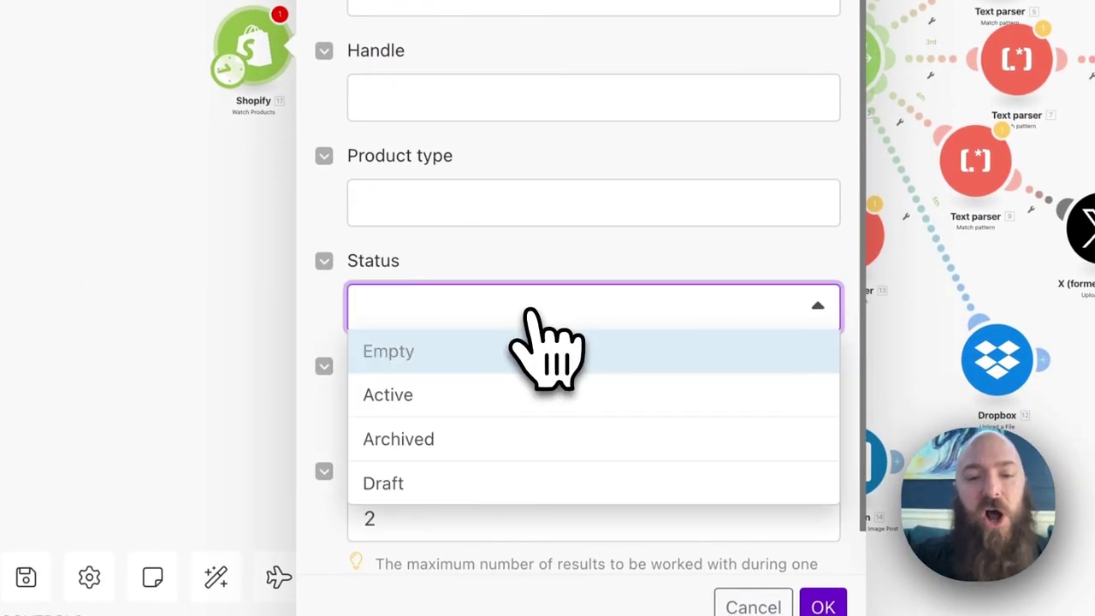
click(519, 395)
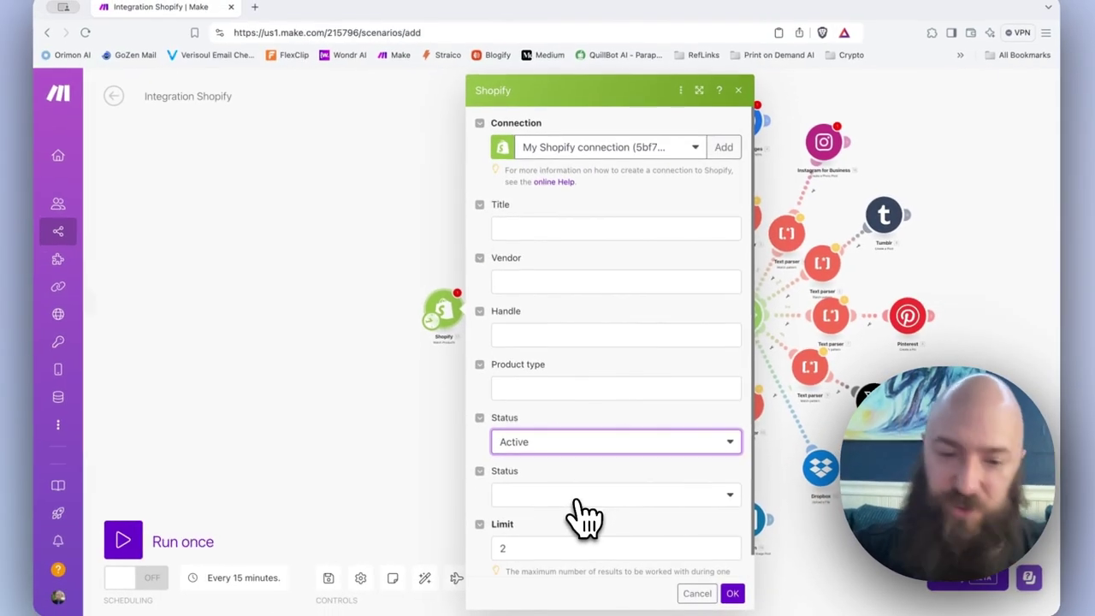
click(518, 418)
click(523, 478)
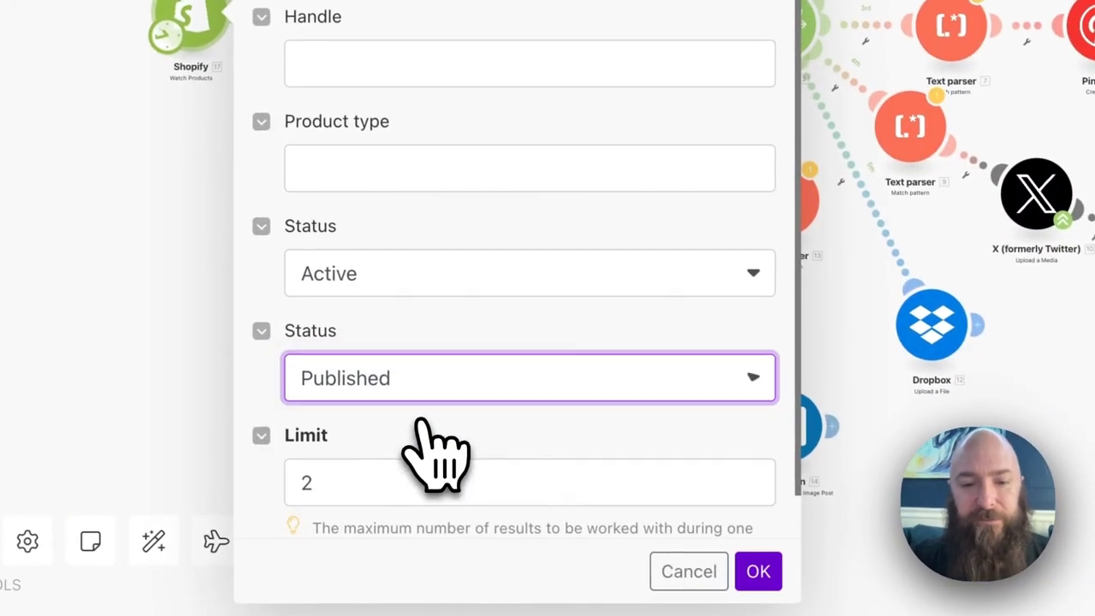
Set the Shopify trigger's limit to 1 and have it start processing products from now on.
click(333, 484)
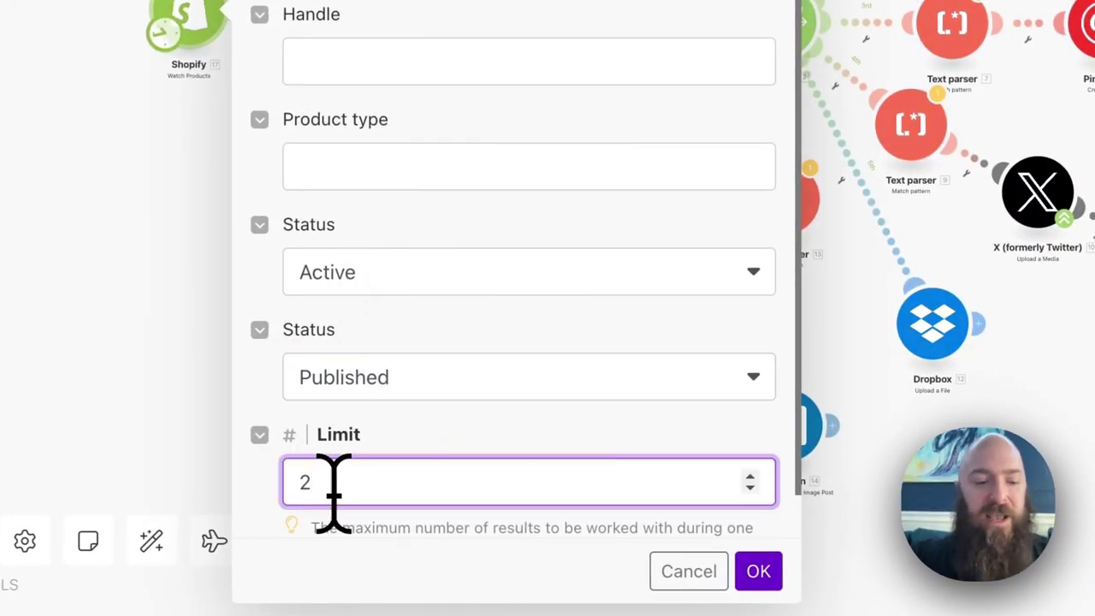
key(BackSpace)
text(1)
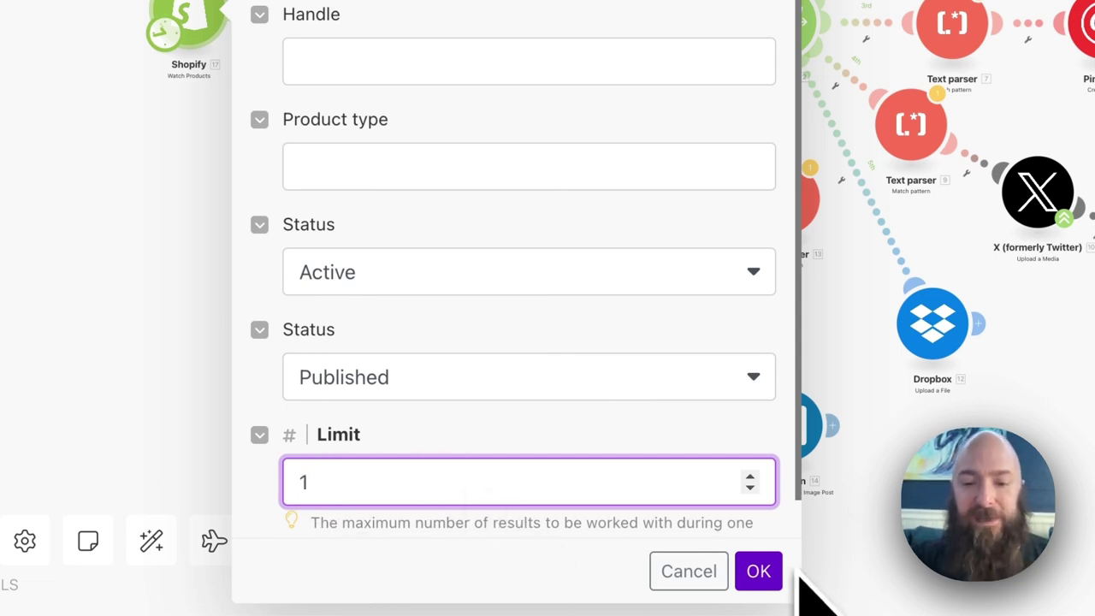
click(760, 571)
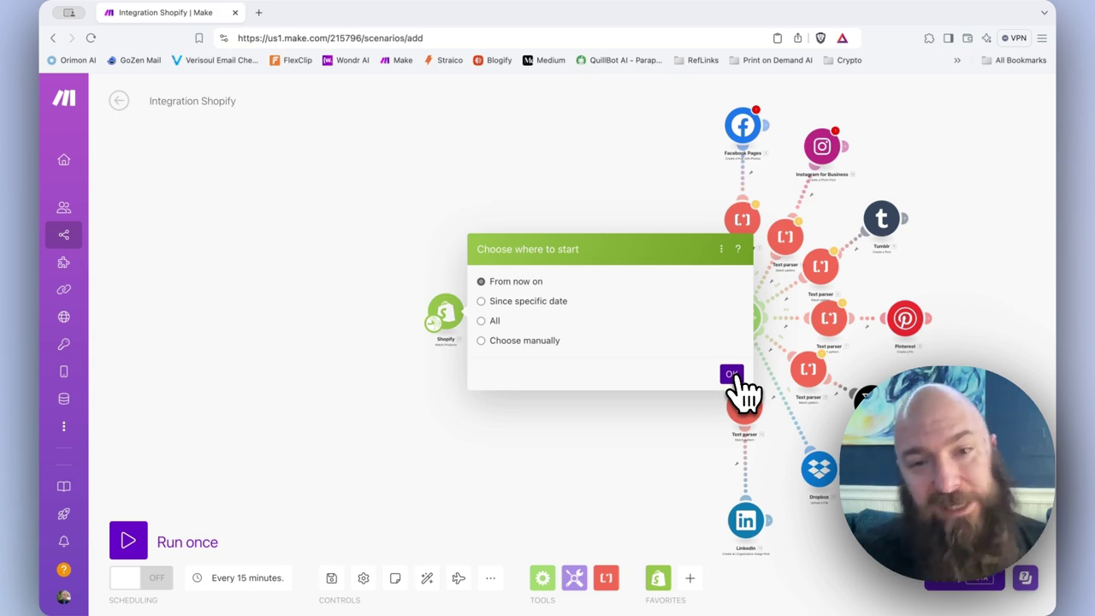
click(731, 374)
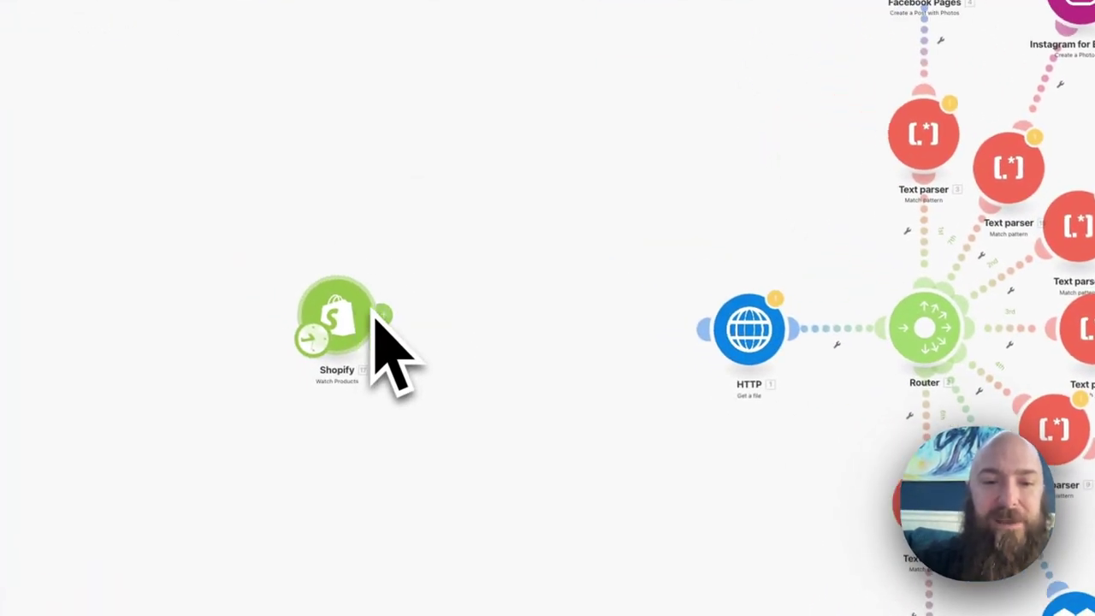
Connect the Shopify trigger to the HTTP module.
drag(402, 333, 728, 367)
drag(407, 342, 560, 349)
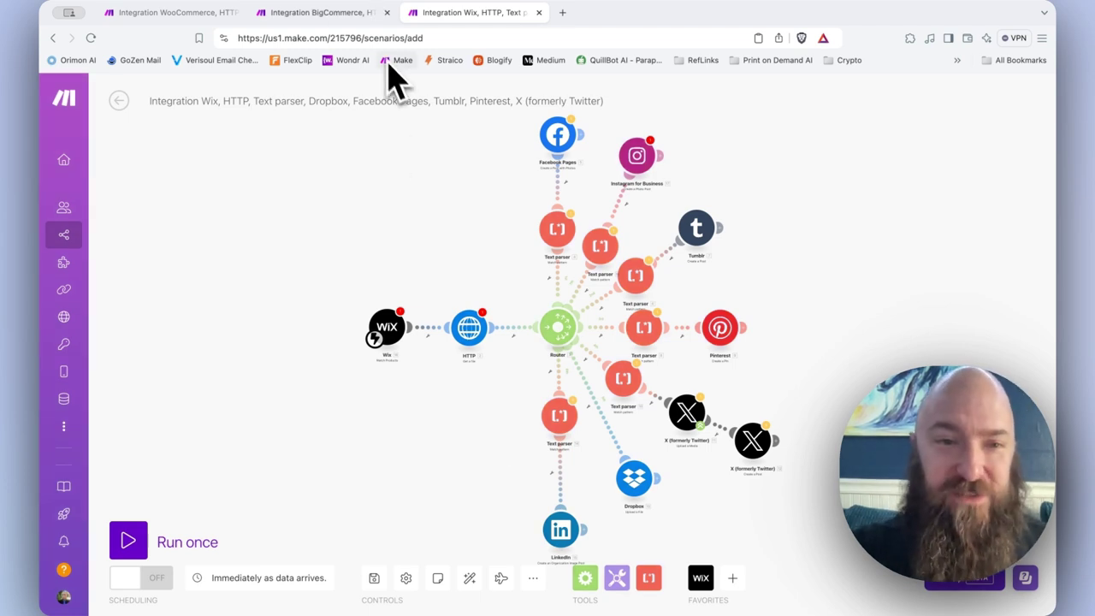
View the WooCommerce and BigCommerce versions of the scenario in the other browser tabs.
click(198, 13)
click(299, 17)
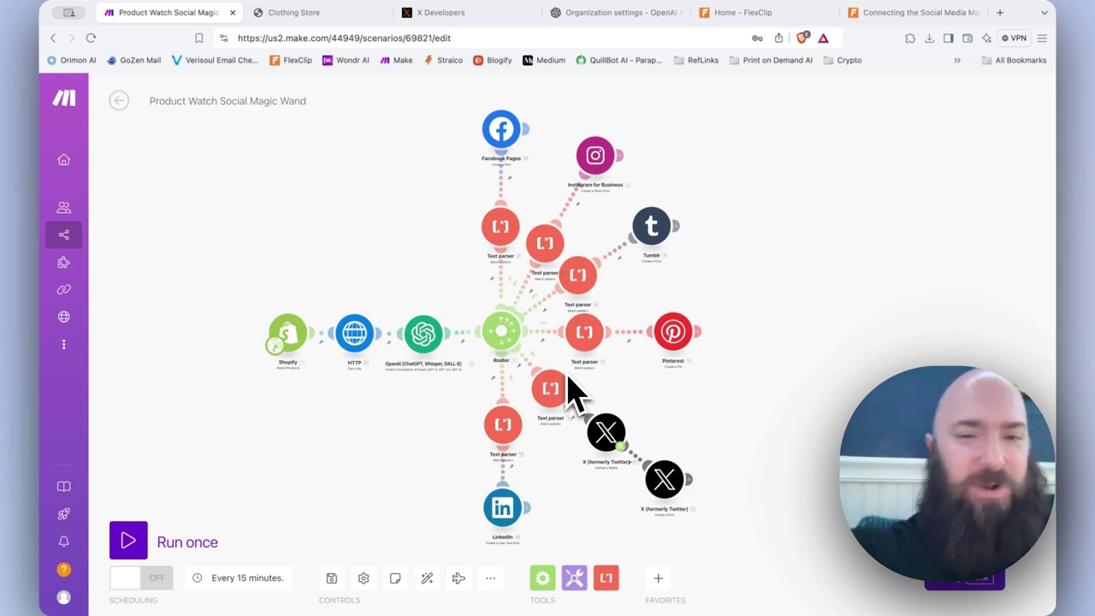
Examine the HTTP module's URL mapping and the Src item under the Shopify Images array in the Product Watch Social Magic Wand scenario.
click(354, 334)
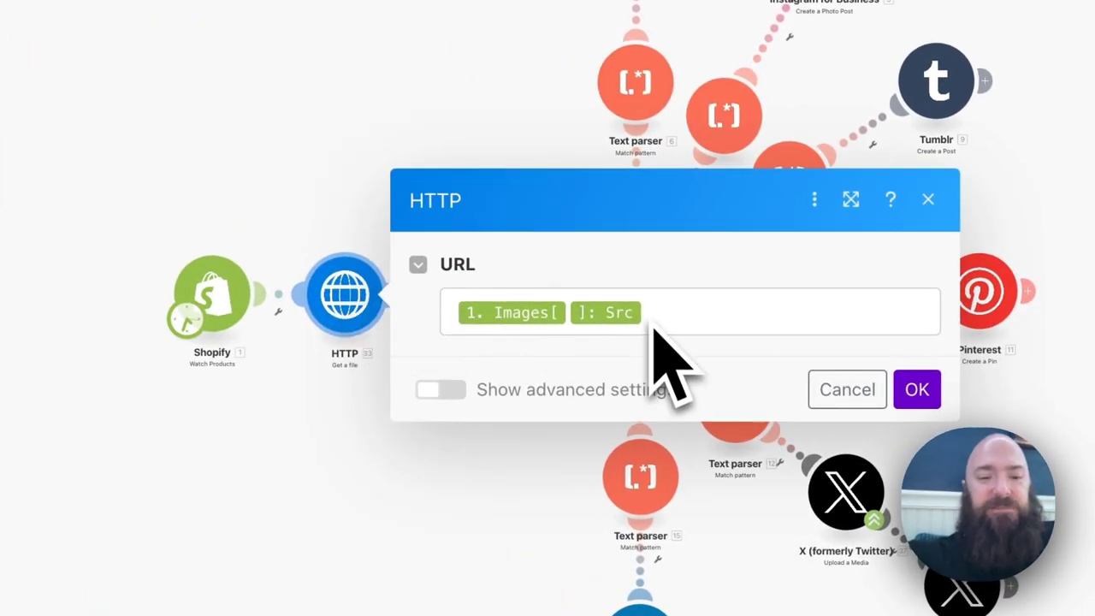
drag(655, 337, 525, 333)
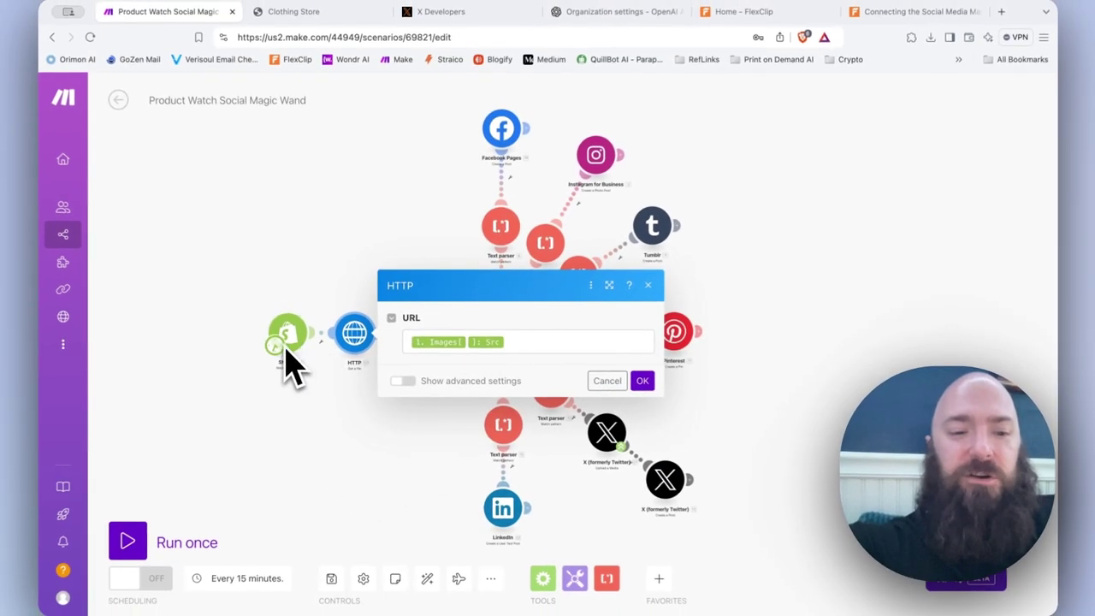
click(547, 338)
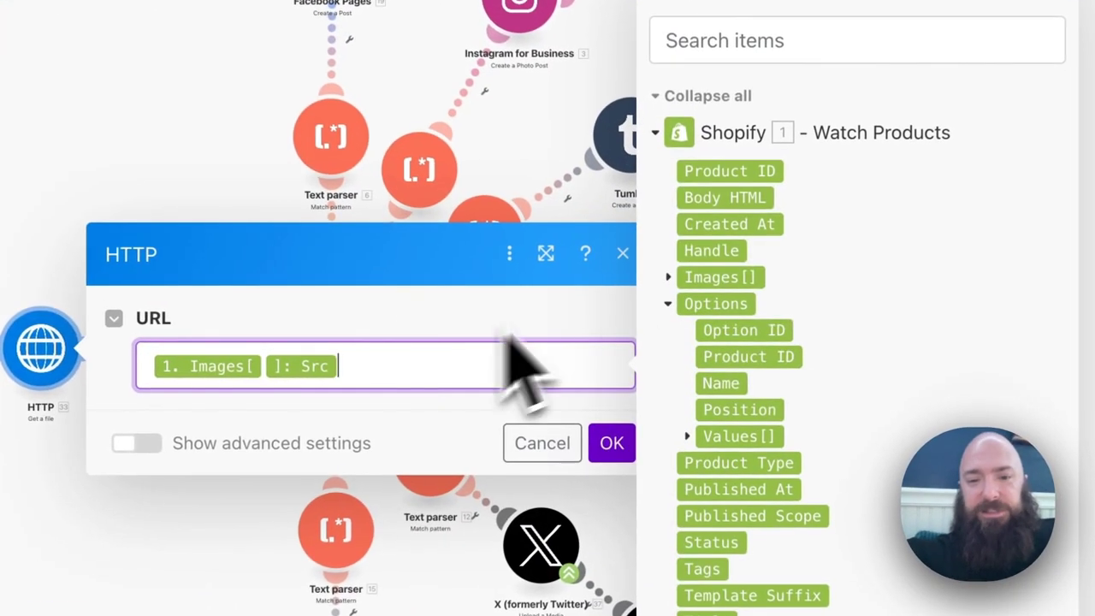
click(667, 277)
scroll(672, 313, down, 1)
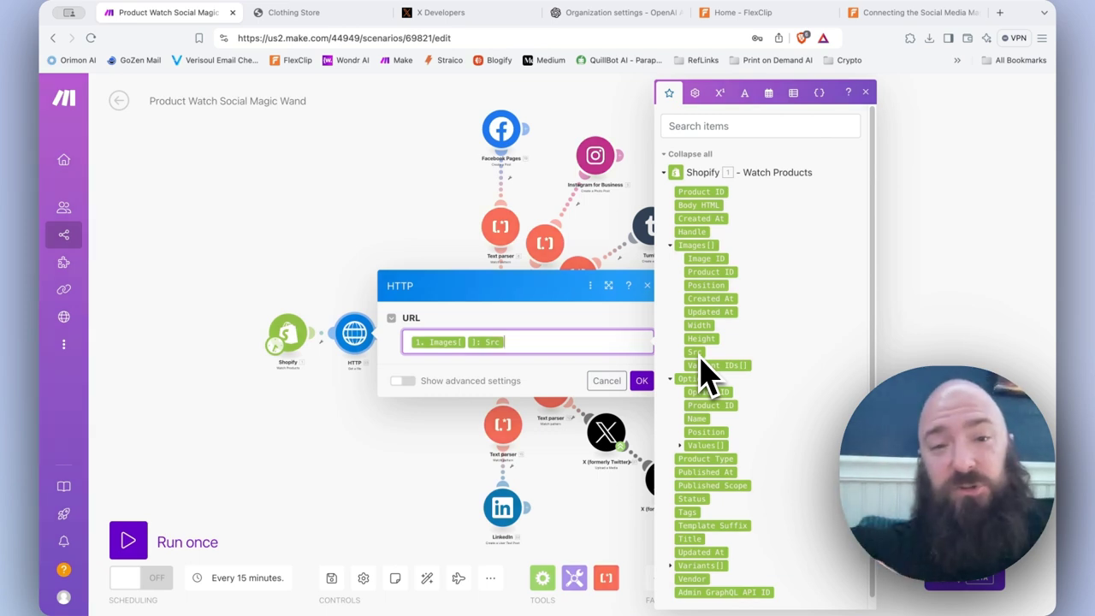
click(642, 381)
Read through the OpenAI module's prompt, including the mapped Body HTML product description, and close its settings.
click(431, 342)
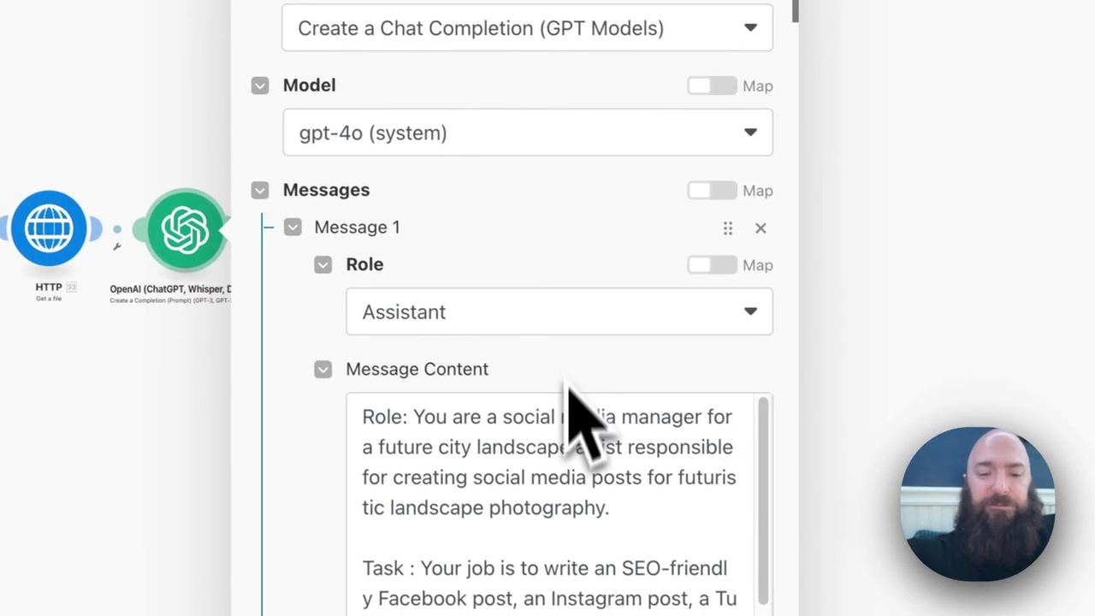
scroll(787, 513, down, 1)
scroll(631, 420, down, 10)
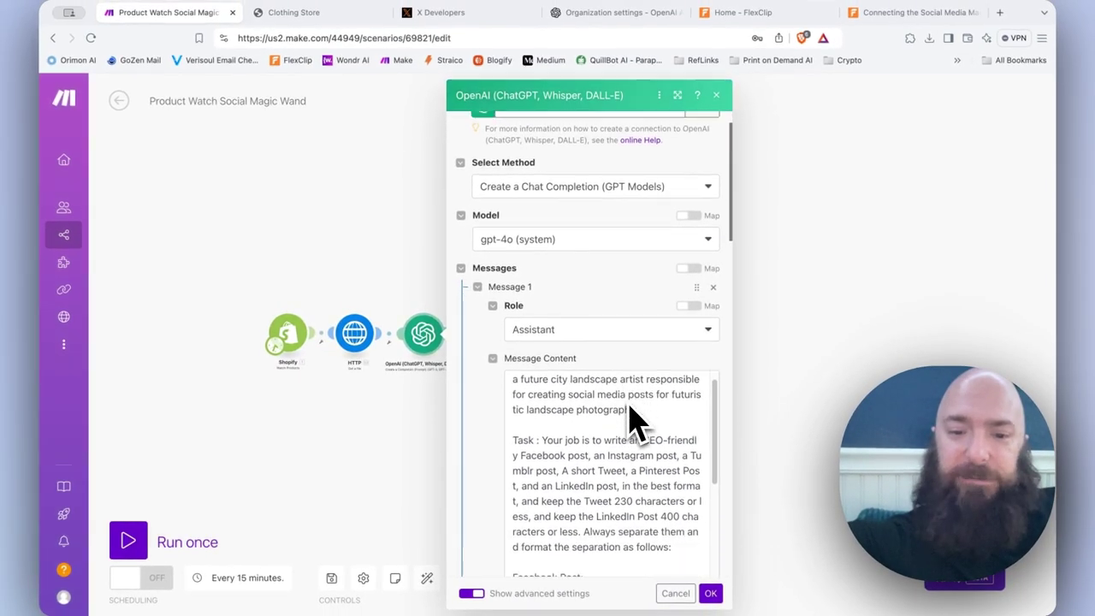
scroll(615, 411, down, 5)
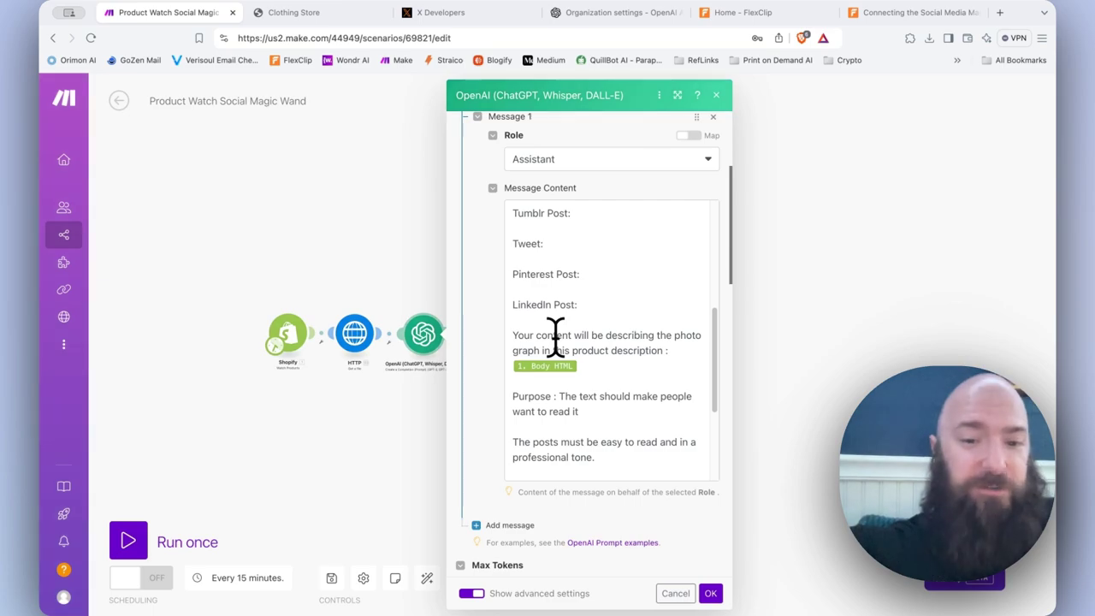
click(590, 363)
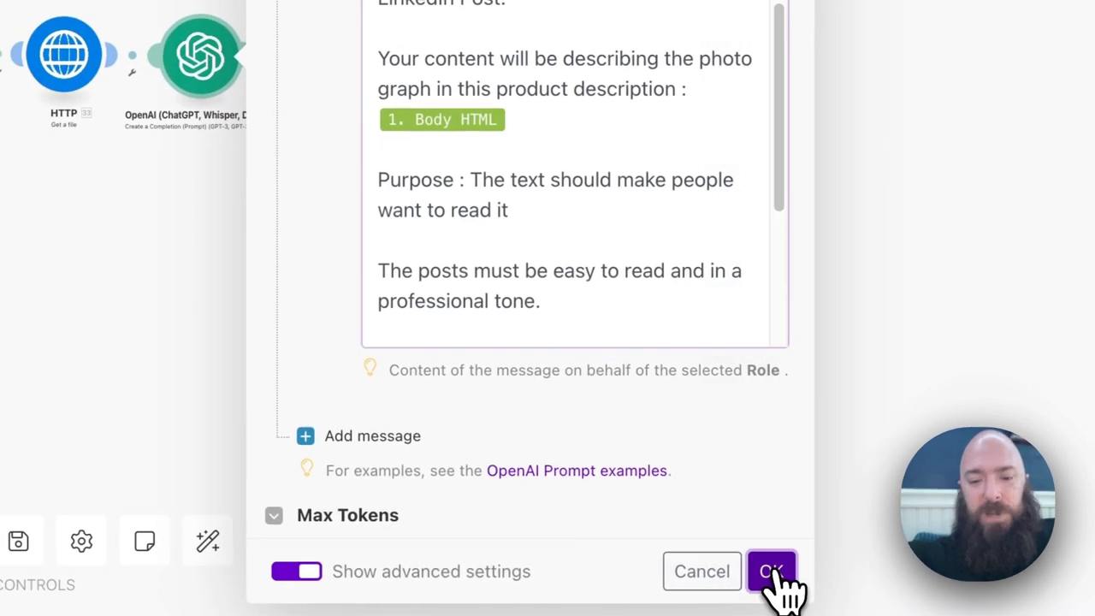
click(772, 571)
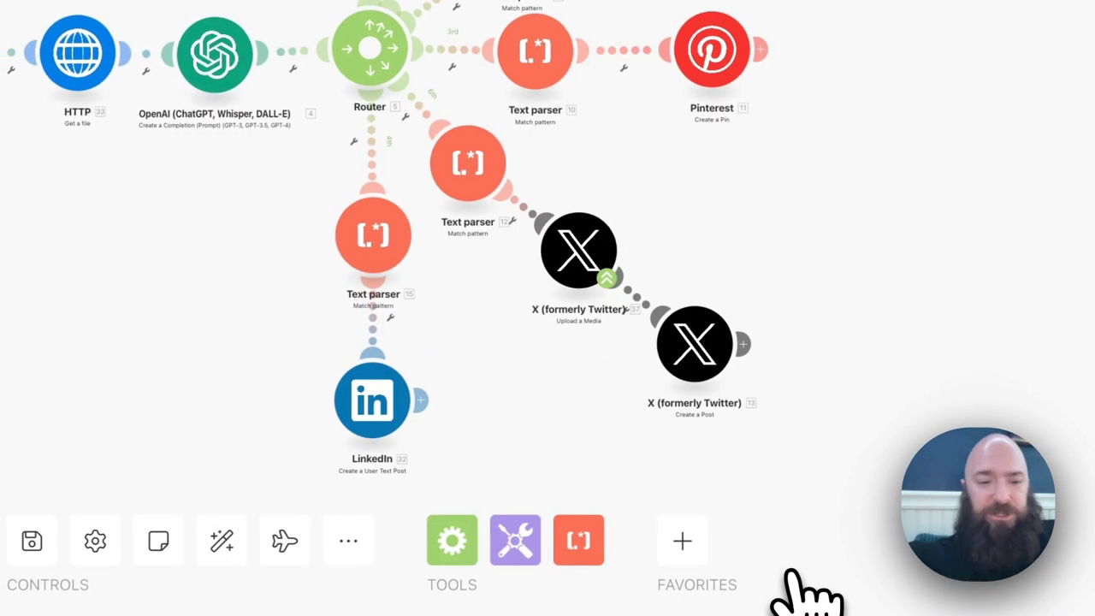
Examine the Facebook Pages module's page, message and product link settings.
click(464, 98)
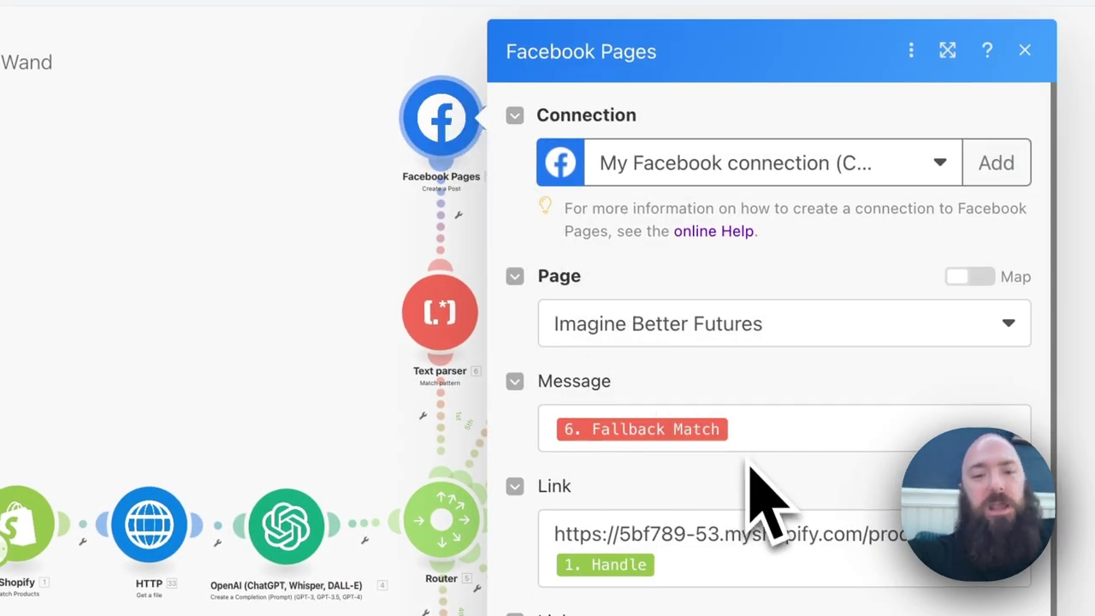
click(402, 265)
scroll(363, 227, up, 3)
scroll(355, 218, up, 5)
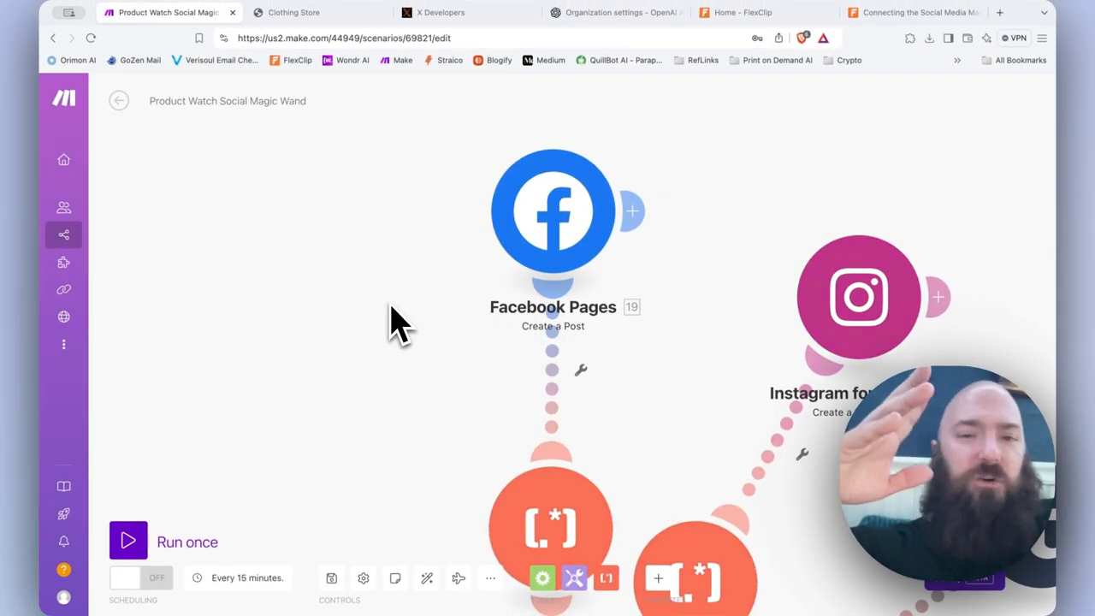
scroll(395, 323, down, 5)
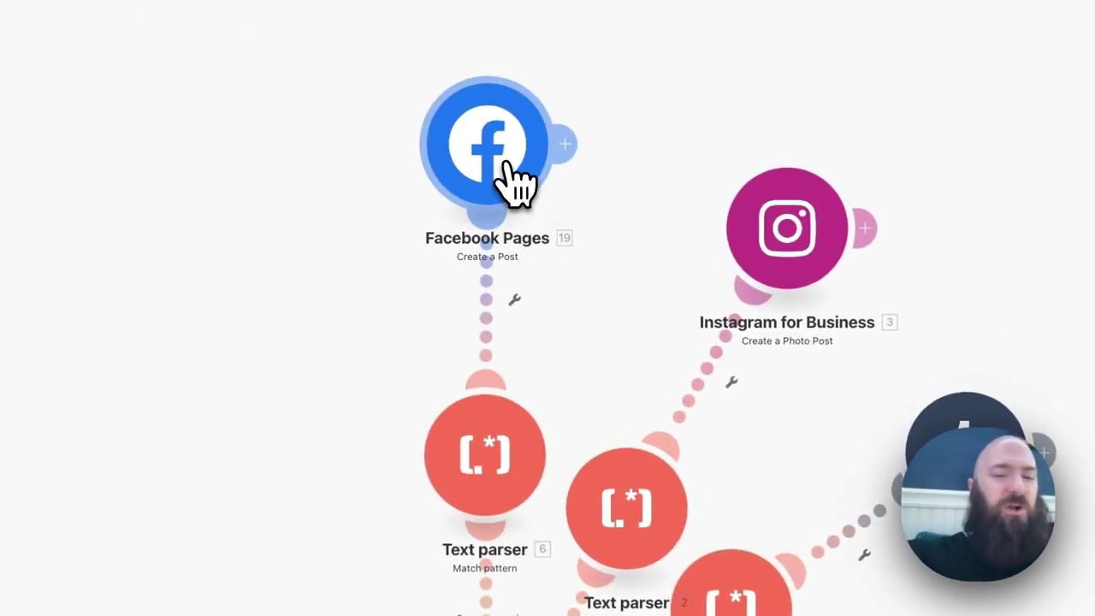
click(505, 162)
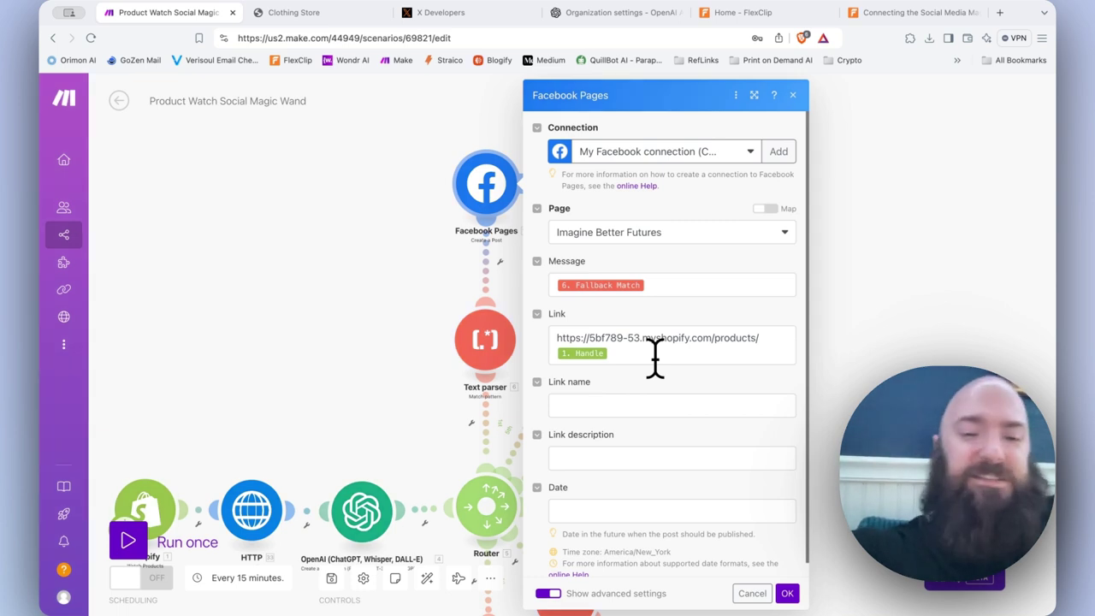
Inspect the Facebook Pages module's Link field and find the Handle item under the Shopify Watch Products data.
triple_click(611, 342)
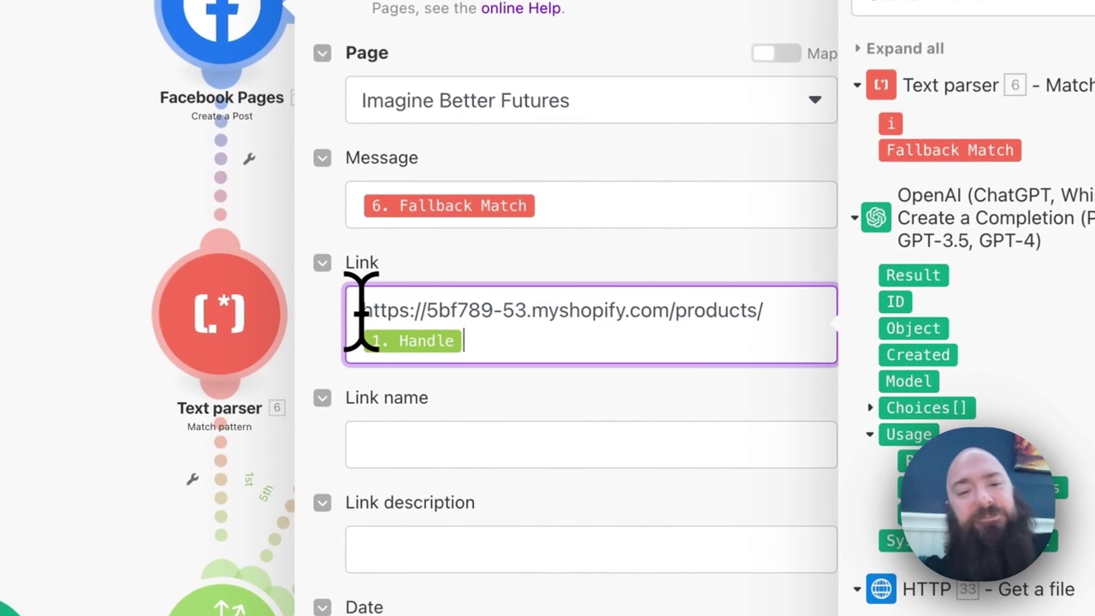
drag(556, 338, 765, 308)
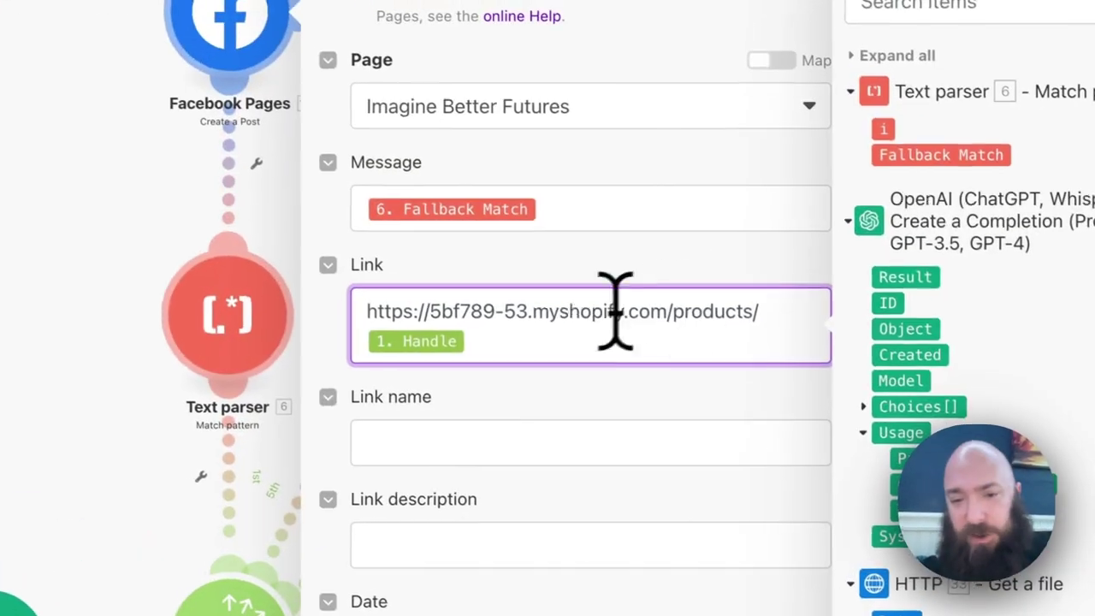
click(615, 347)
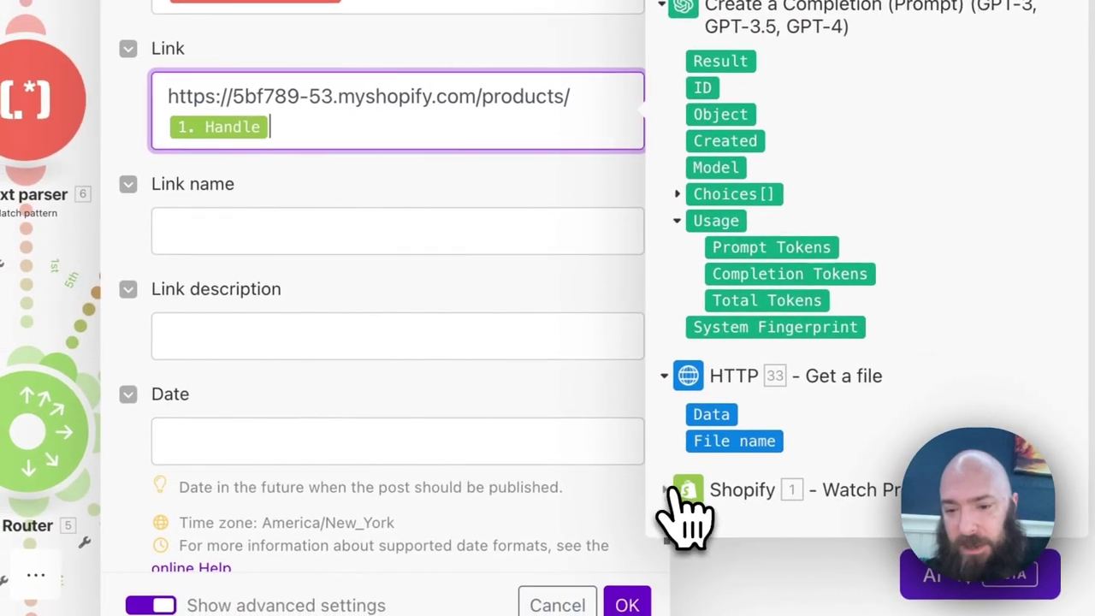
click(650, 560)
scroll(639, 563, down, 2)
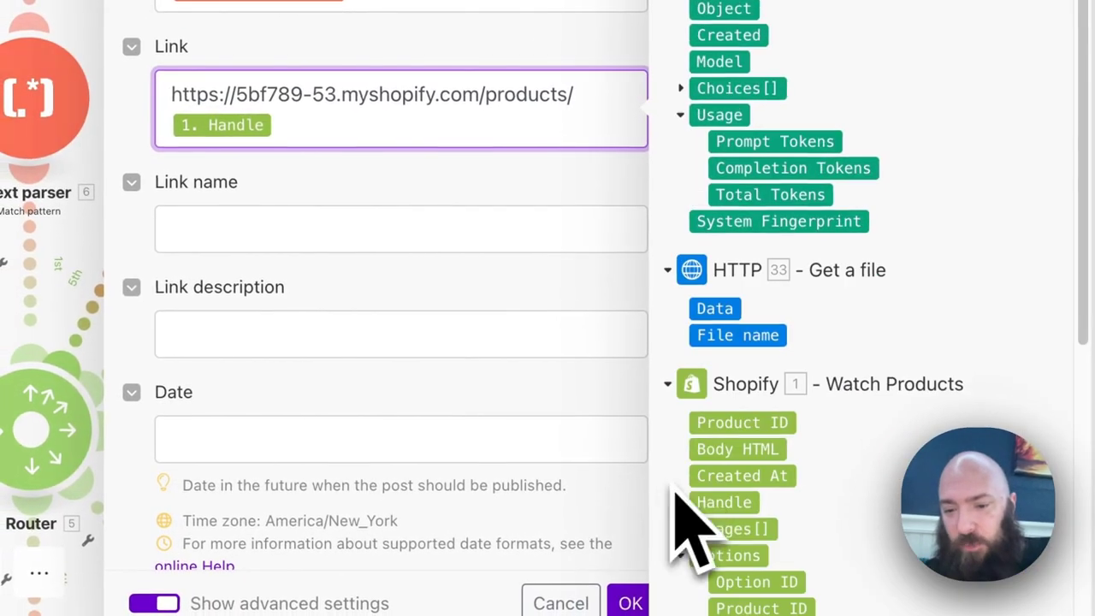
scroll(708, 385, down, 5)
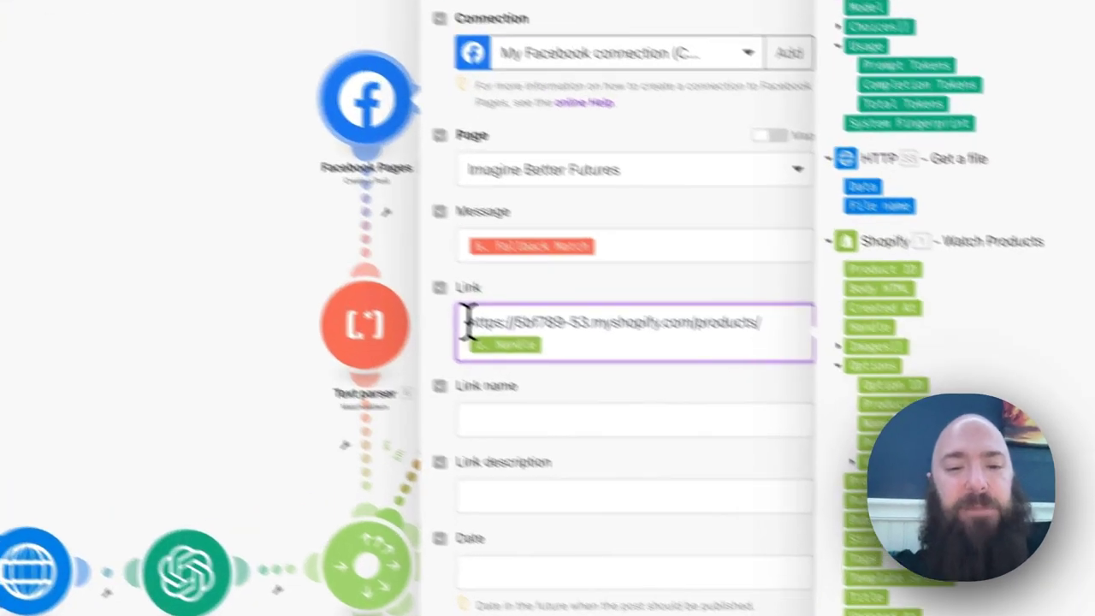
Highlight the store's base product URL in front of Handle in the Facebook link, and accept the module settings.
drag(466, 322, 772, 318)
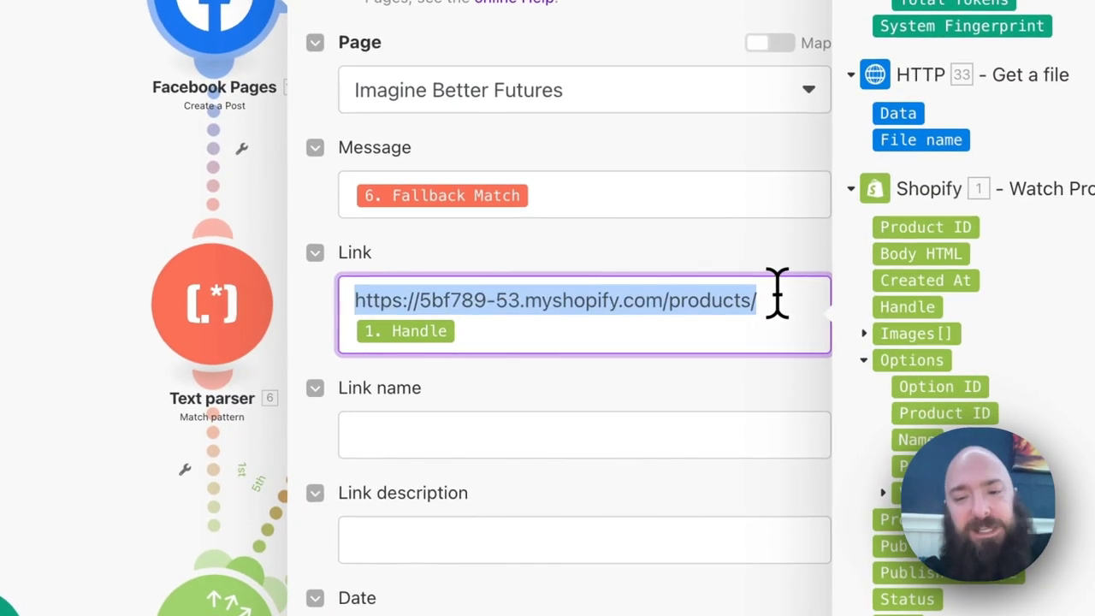
click(532, 335)
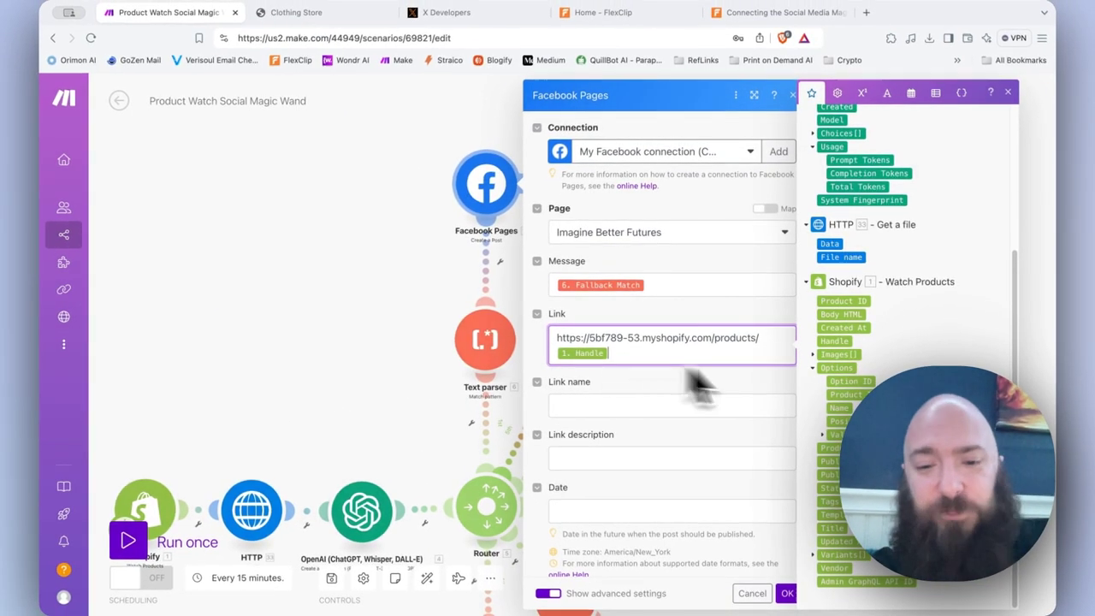
click(786, 592)
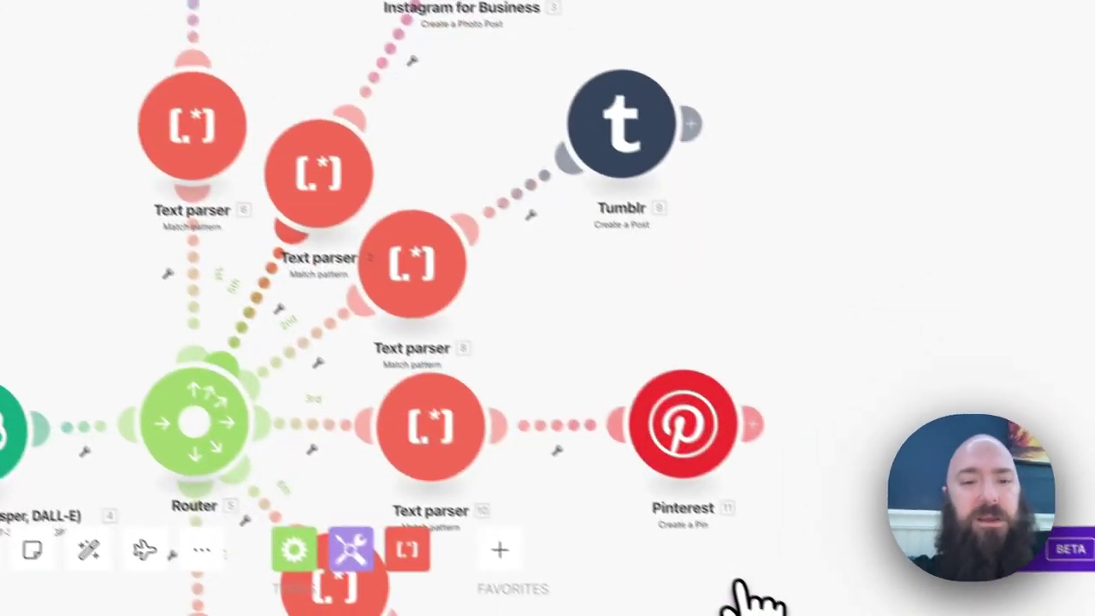
Open the Instagram for Business module and inspect its Photo URL mapping against the Shopify Images array.
click(455, 208)
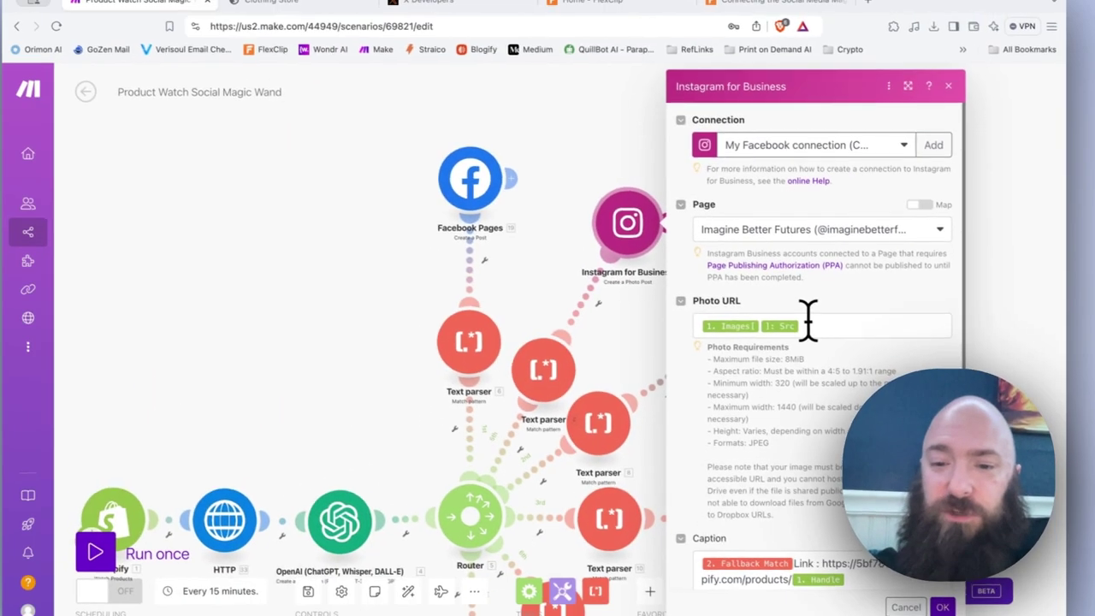
click(808, 321)
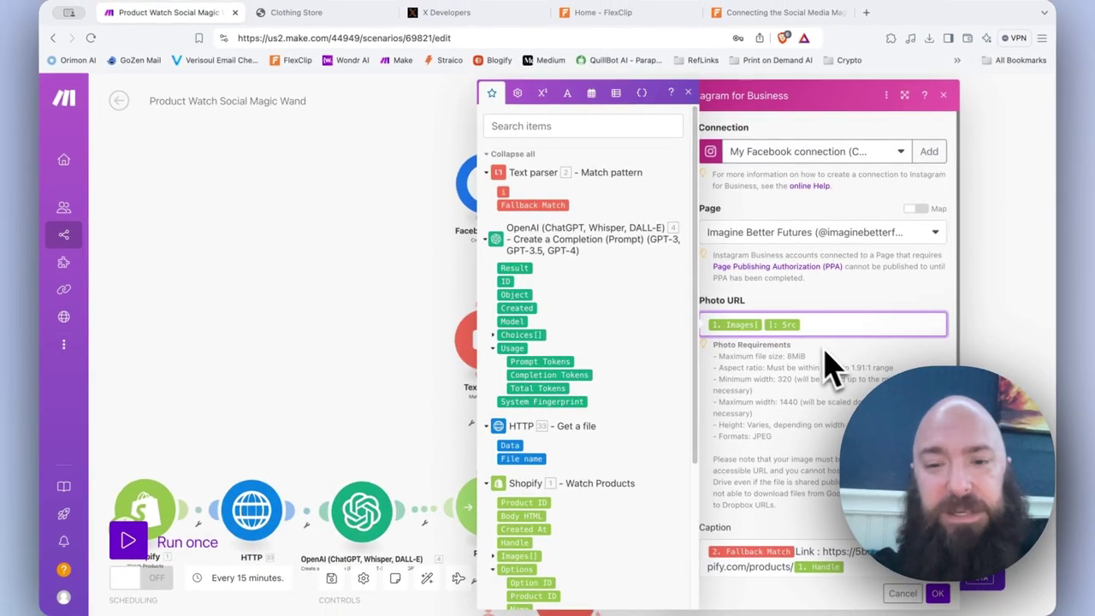
scroll(551, 509, down, 2)
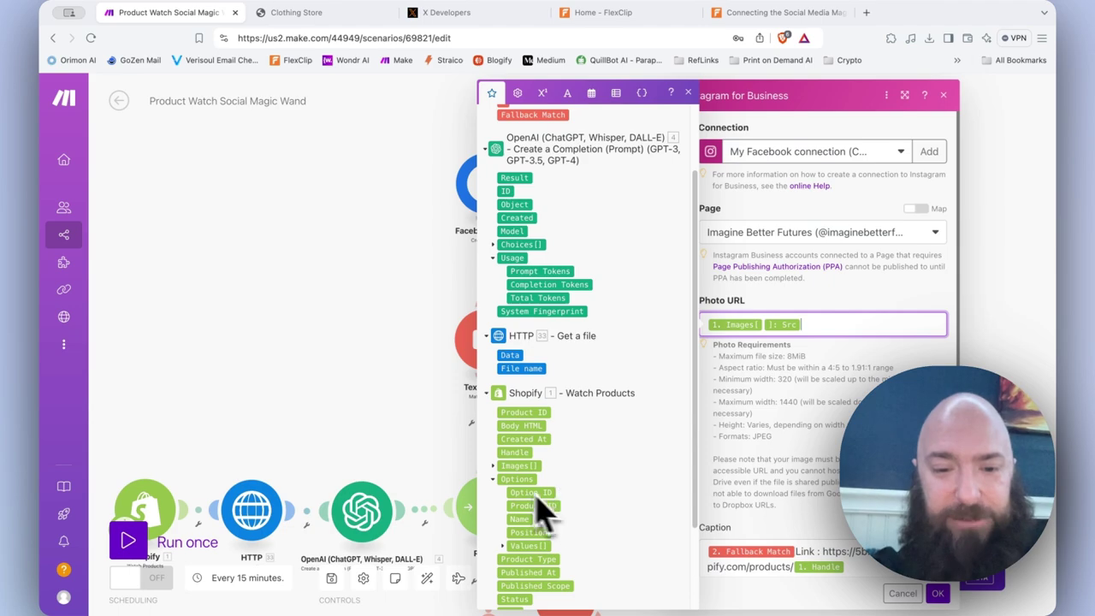
click(496, 470)
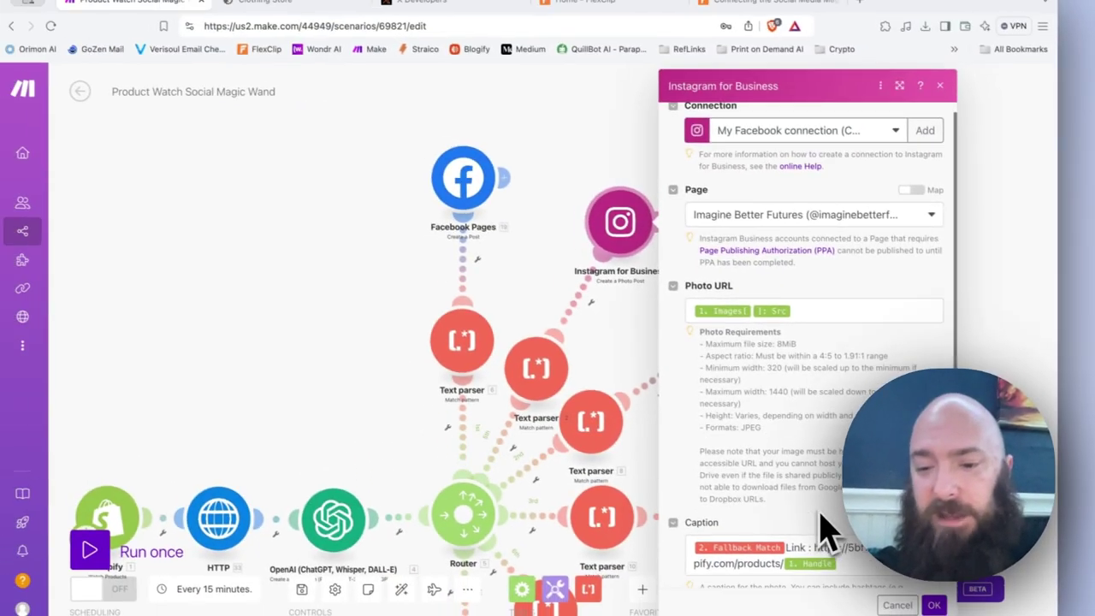
Examine the Instagram caption's Fallback Match text and product link with Handle, and accept the module settings.
scroll(616, 445, down, 3)
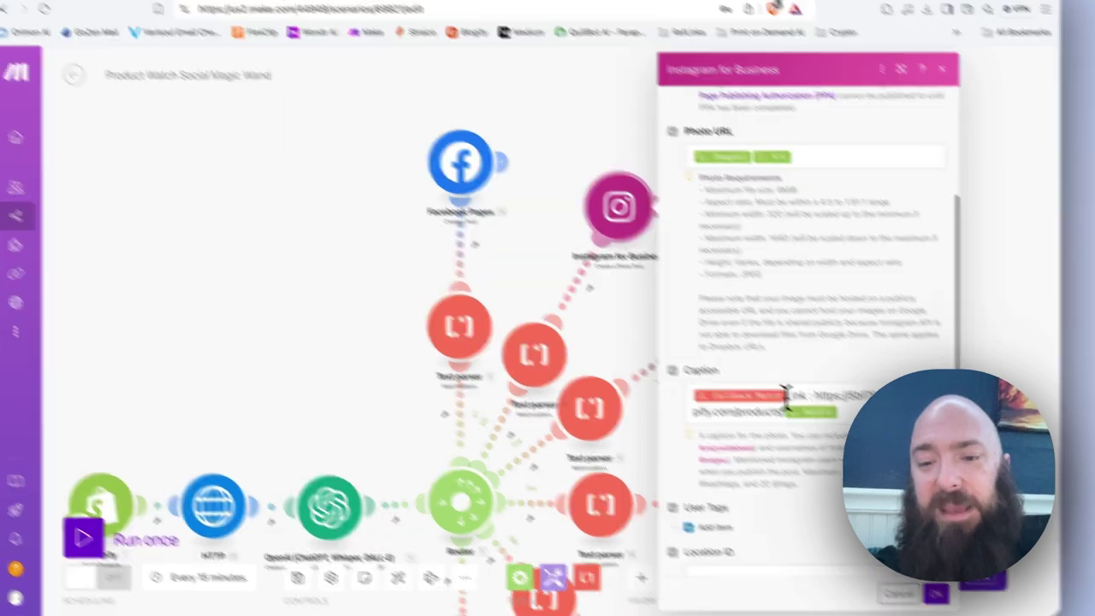
click(796, 406)
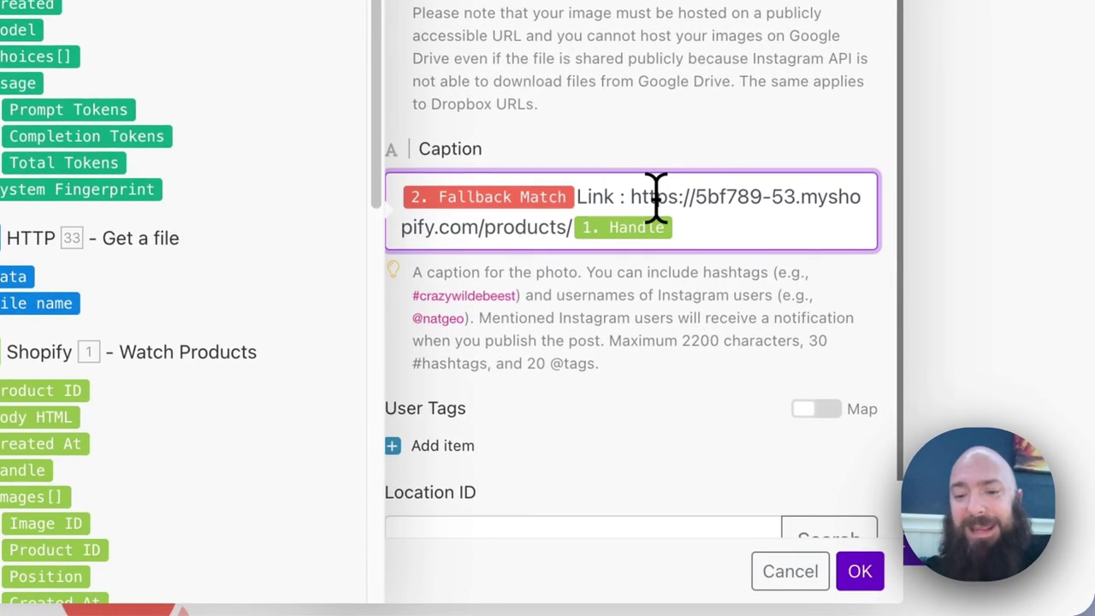
drag(632, 196, 719, 244)
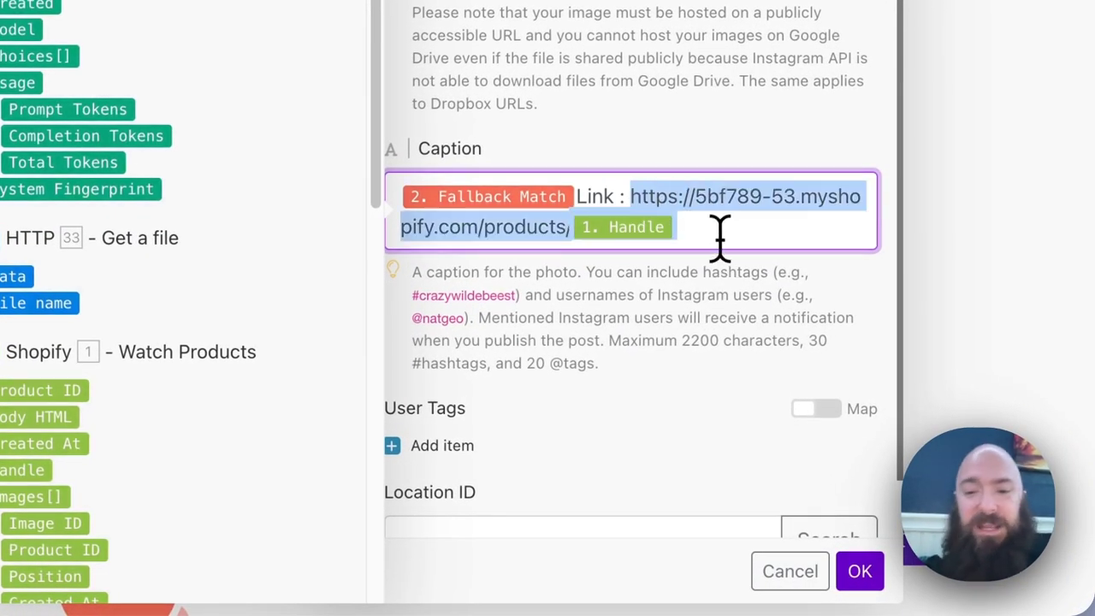
click(719, 235)
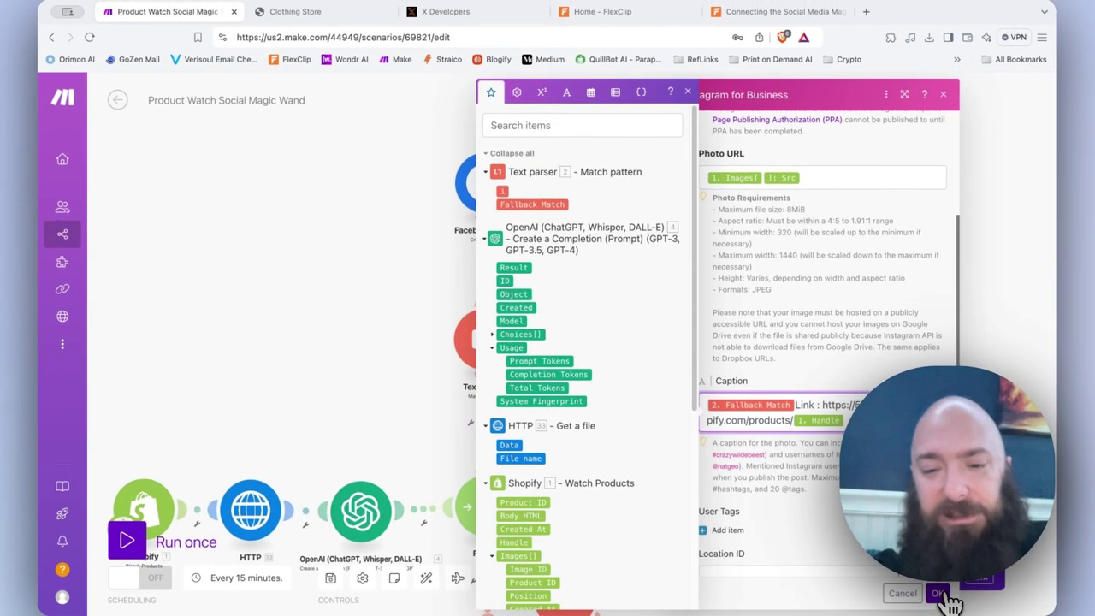
click(938, 593)
Open the Tumblr module, examine its caption, product link and external image URL settings, and accept them.
click(501, 342)
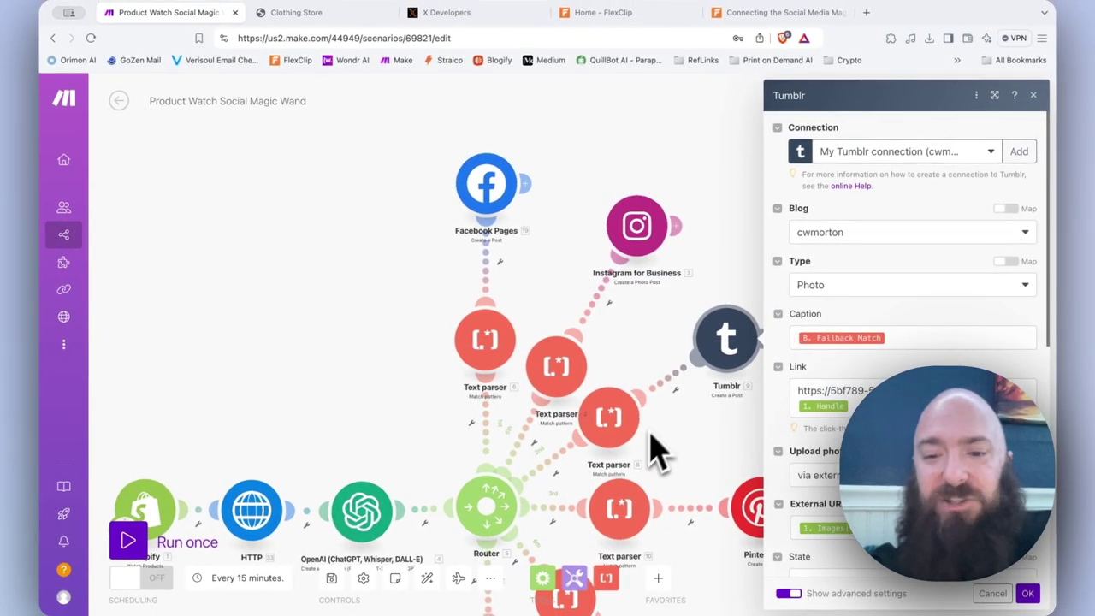
click(800, 390)
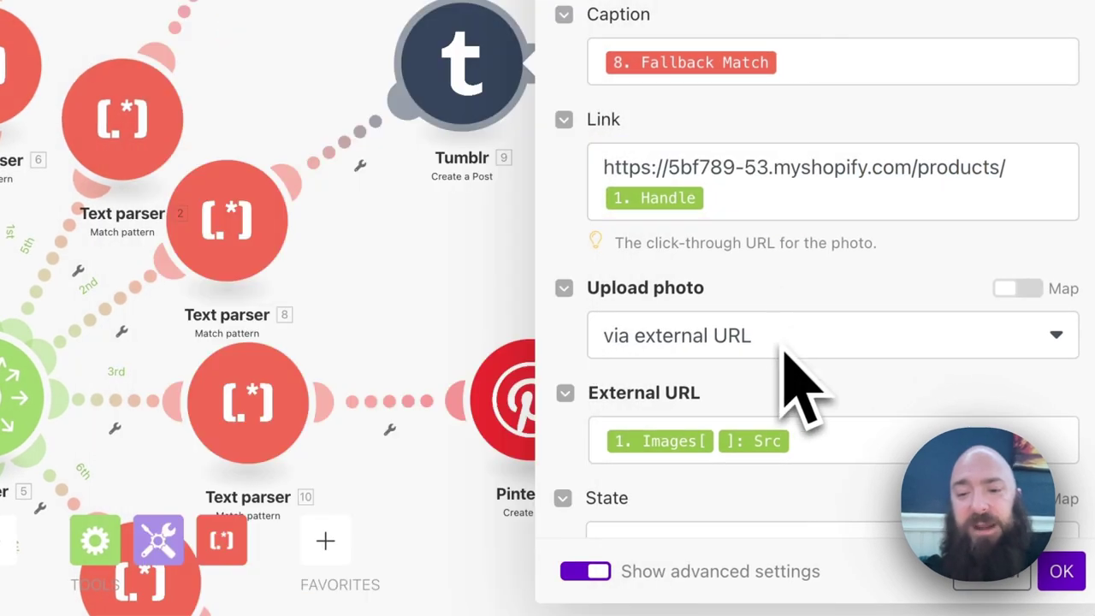
click(822, 444)
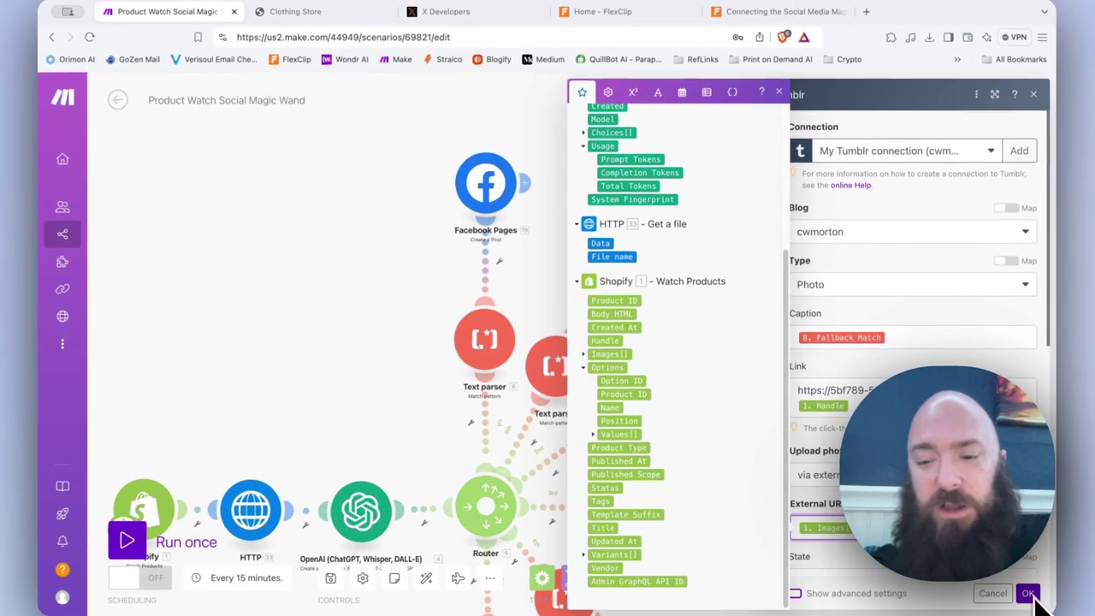
click(1027, 593)
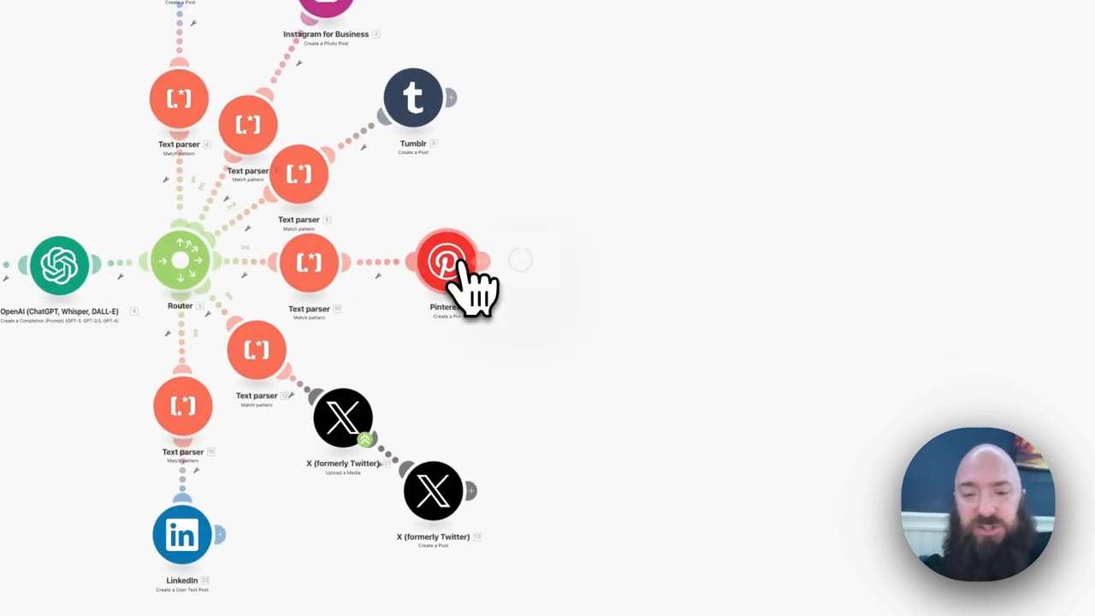
Examine the Pinterest module's image URL, board, title and description settings, and accept them.
scroll(649, 308, down, 2)
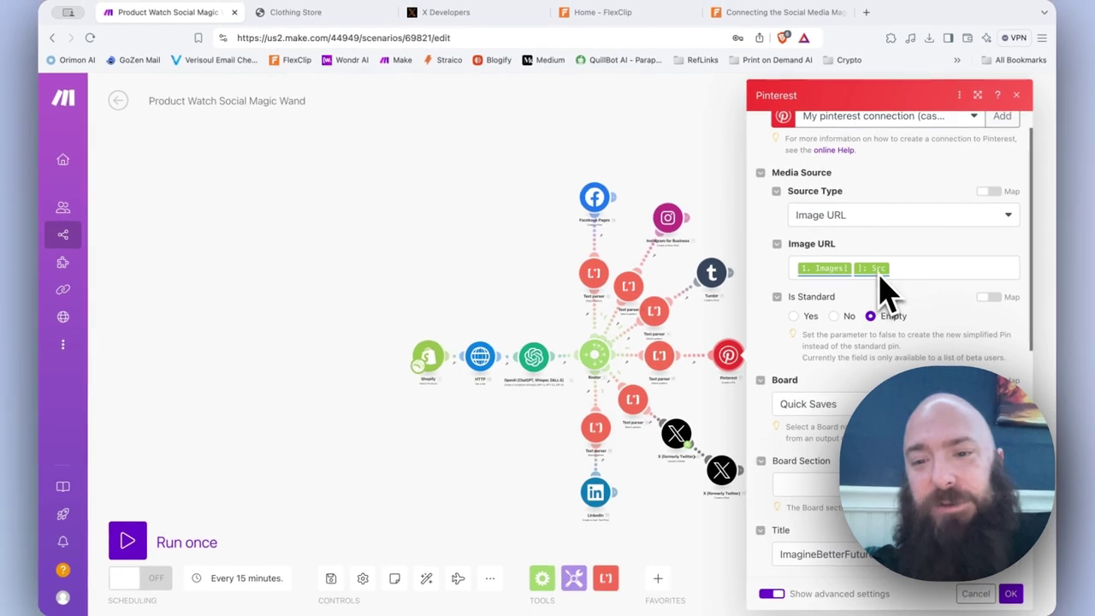
scroll(898, 304, down, 5)
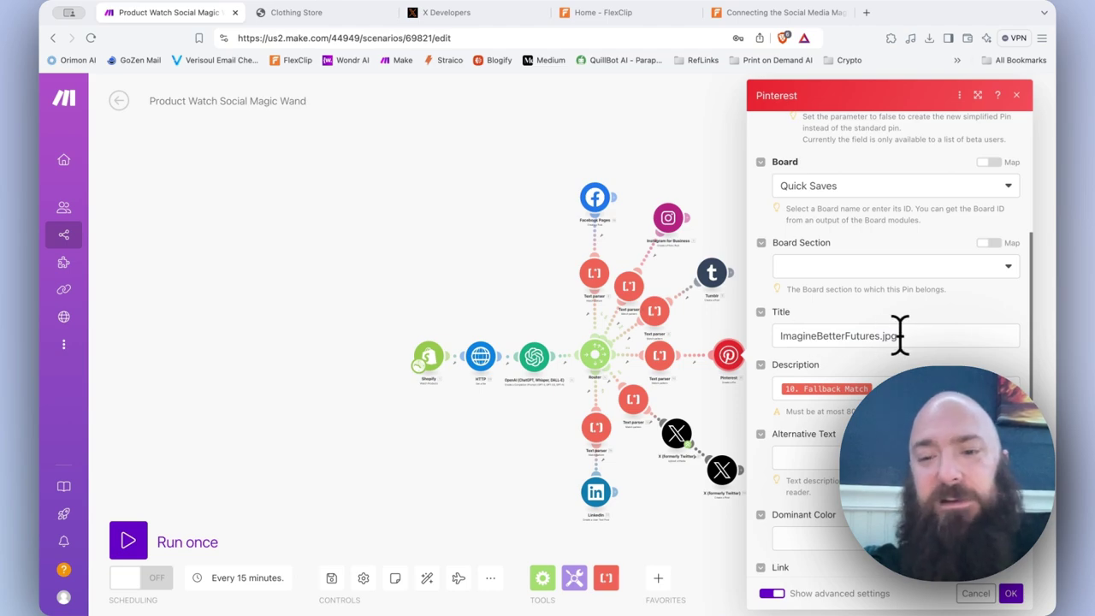
click(898, 335)
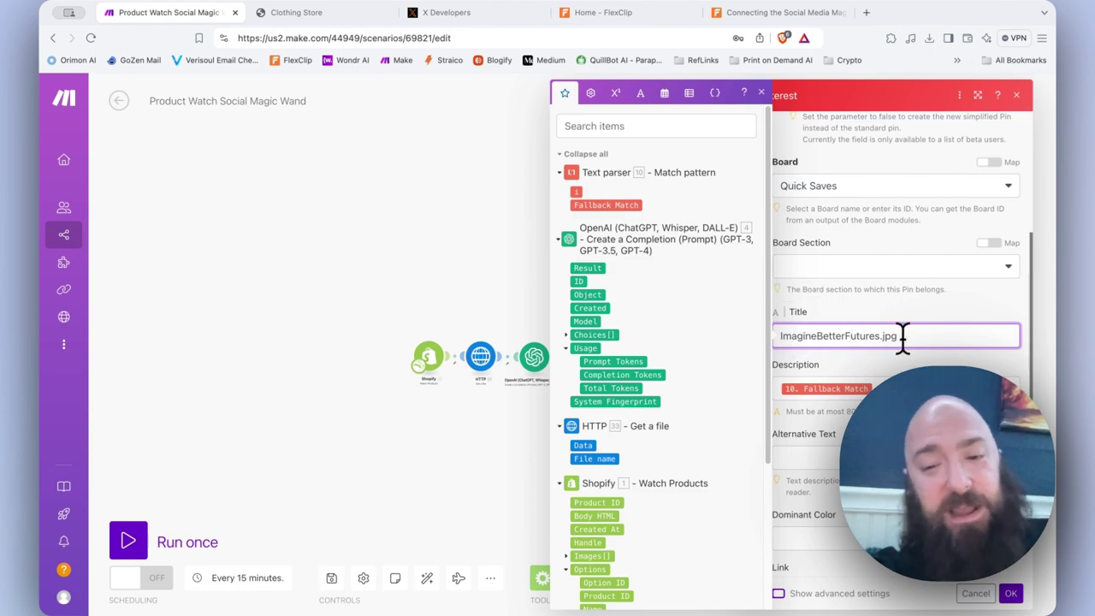
drag(902, 336, 776, 335)
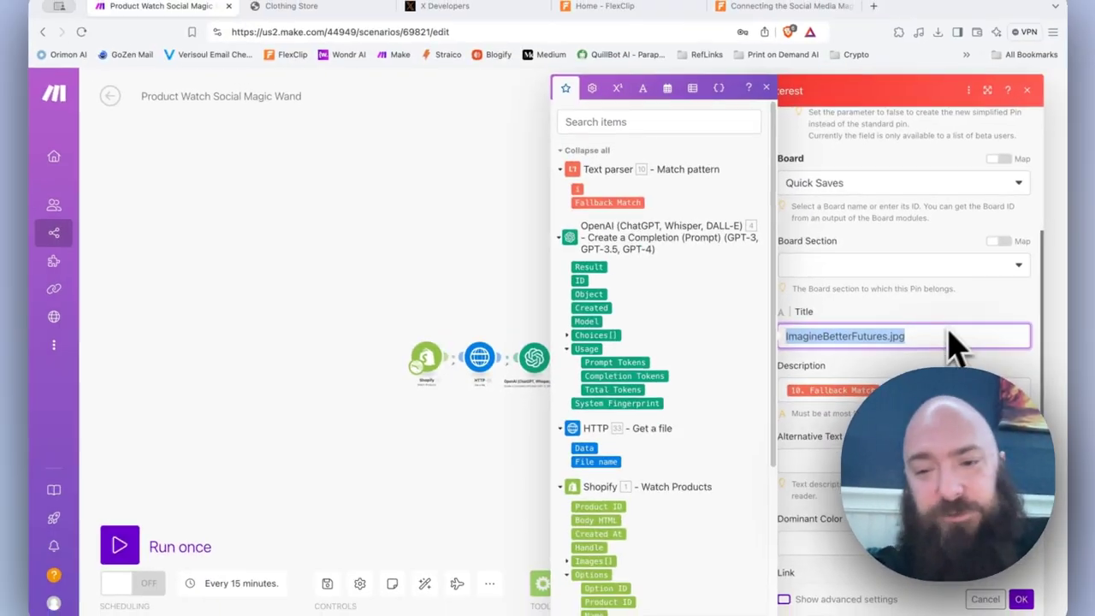
click(947, 343)
drag(690, 319, 852, 335)
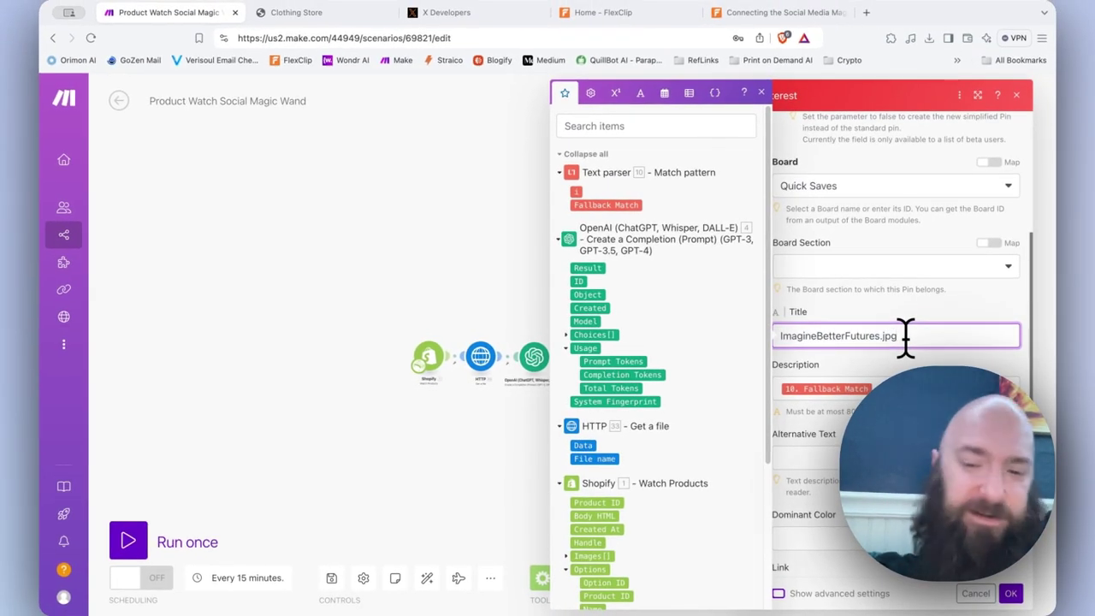
click(887, 388)
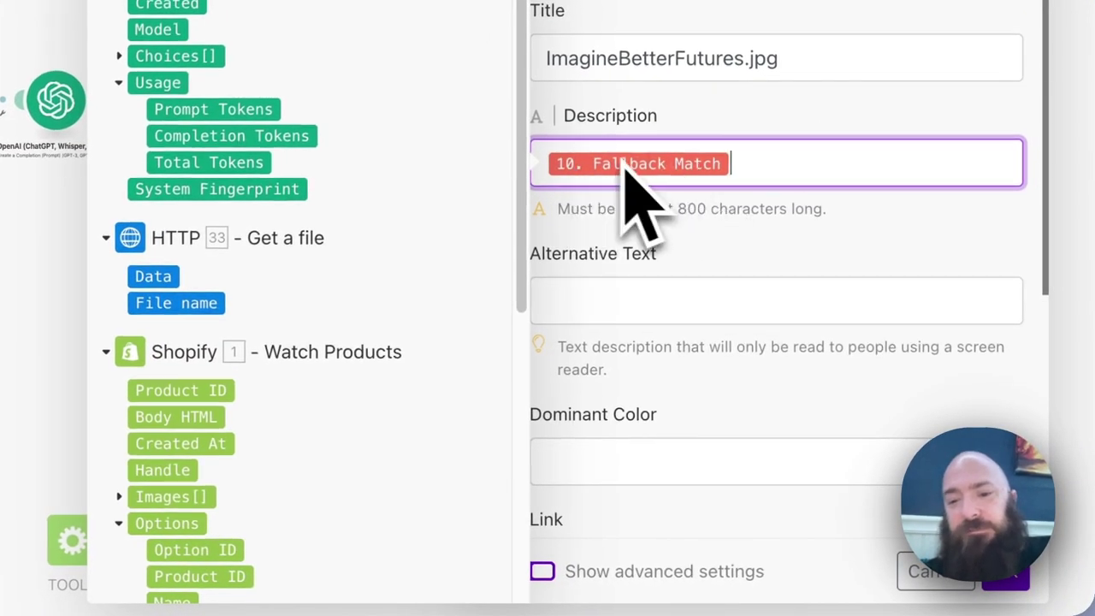
click(1003, 578)
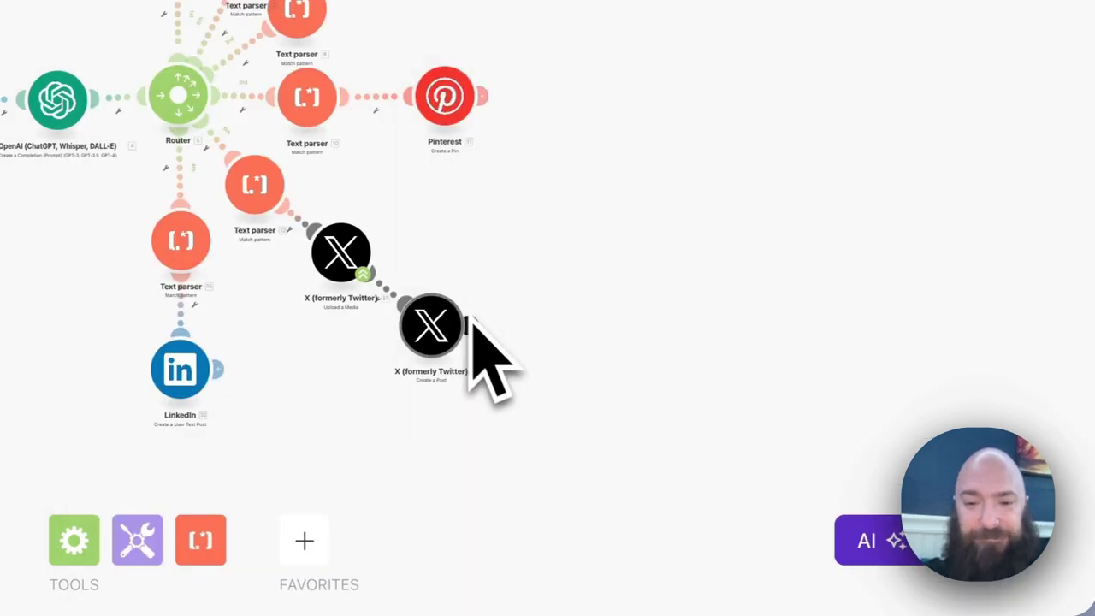
Examine the LinkedIn module's Article media type and highlight its link URL made of the store address and Handle.
scroll(718, 293, down, 2)
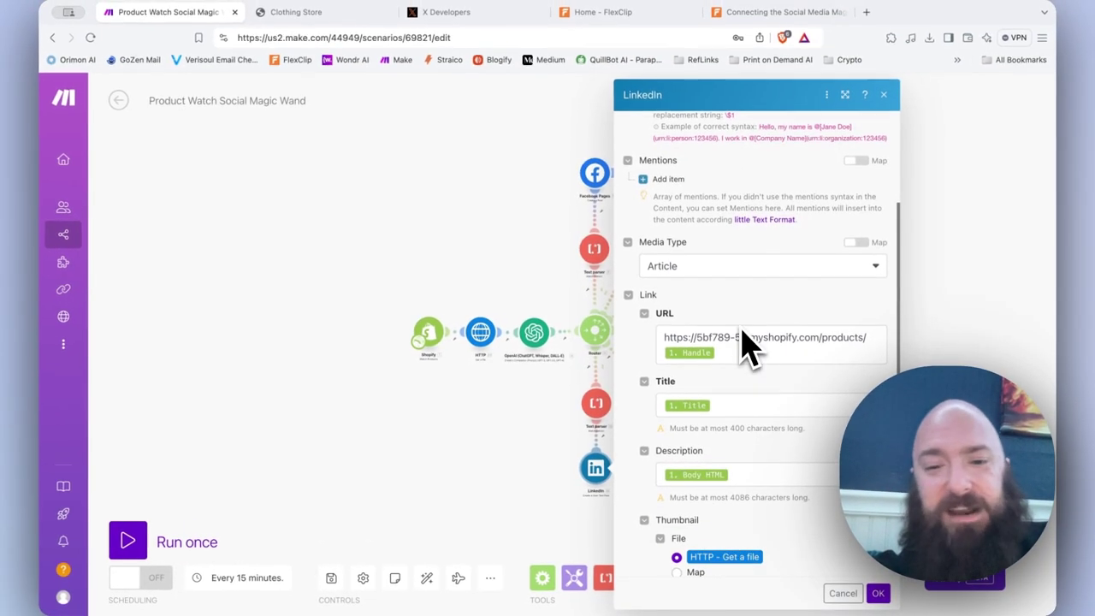
click(721, 351)
drag(720, 351, 664, 334)
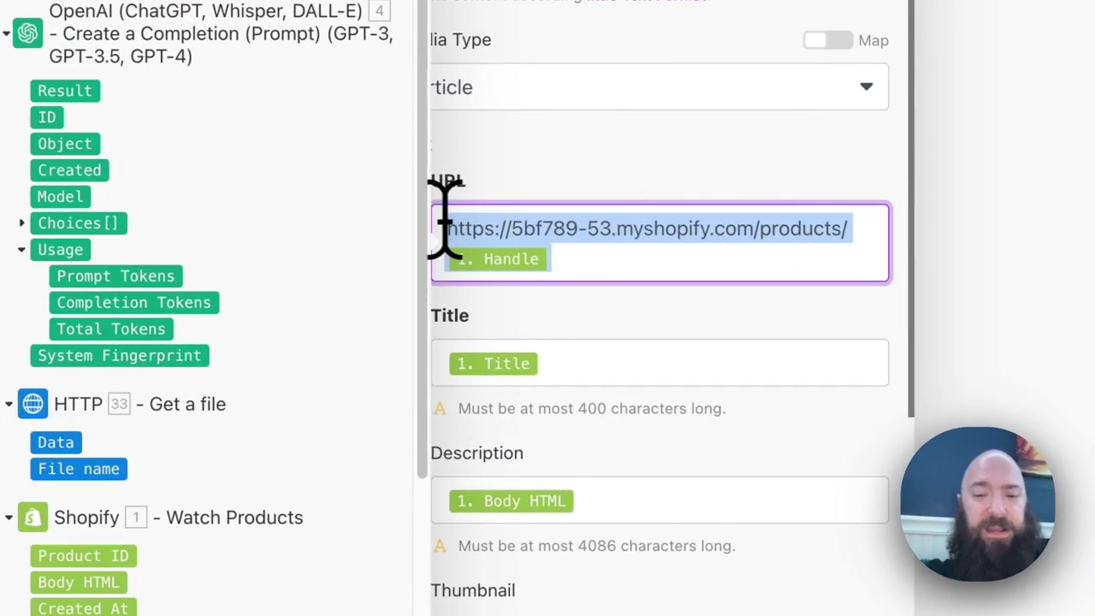
click(593, 232)
drag(447, 232, 595, 252)
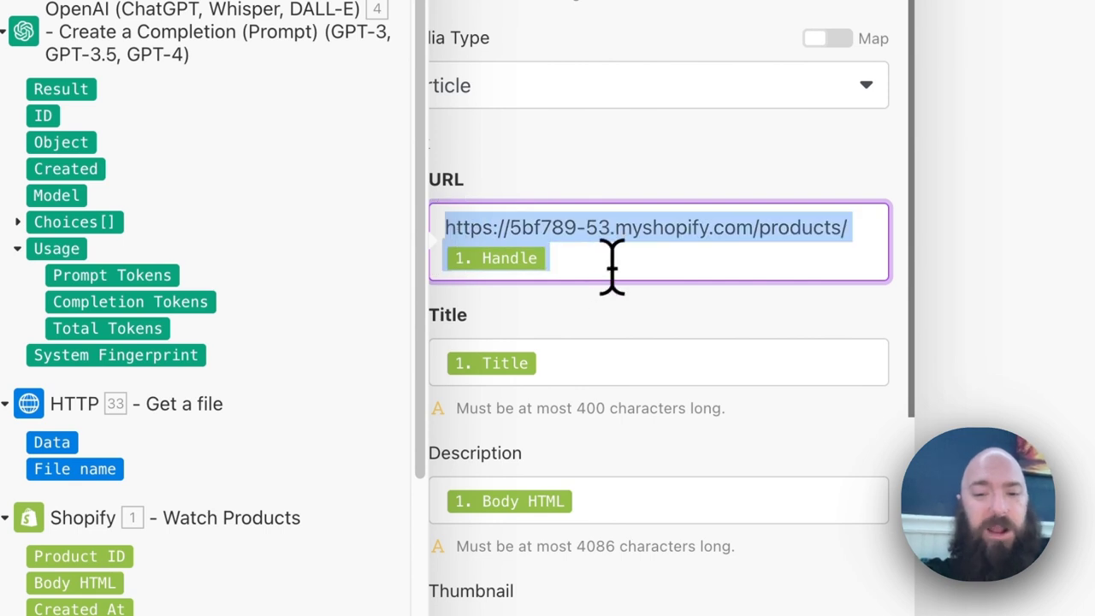
click(614, 261)
Examine the LinkedIn link's mapped title, description and thumbnail file, and accept the module settings.
click(653, 368)
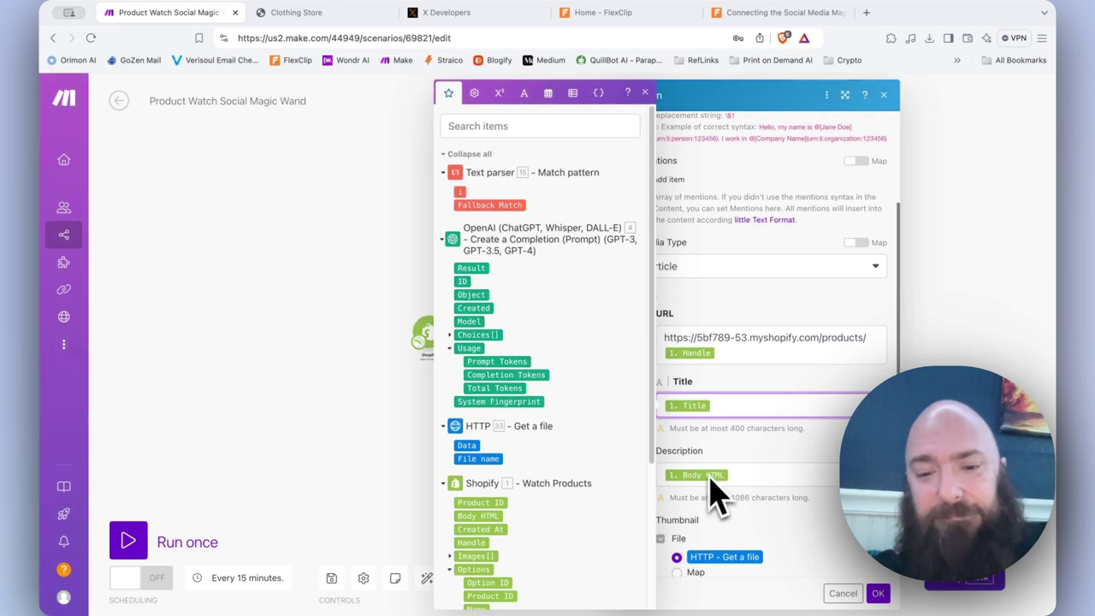
click(814, 471)
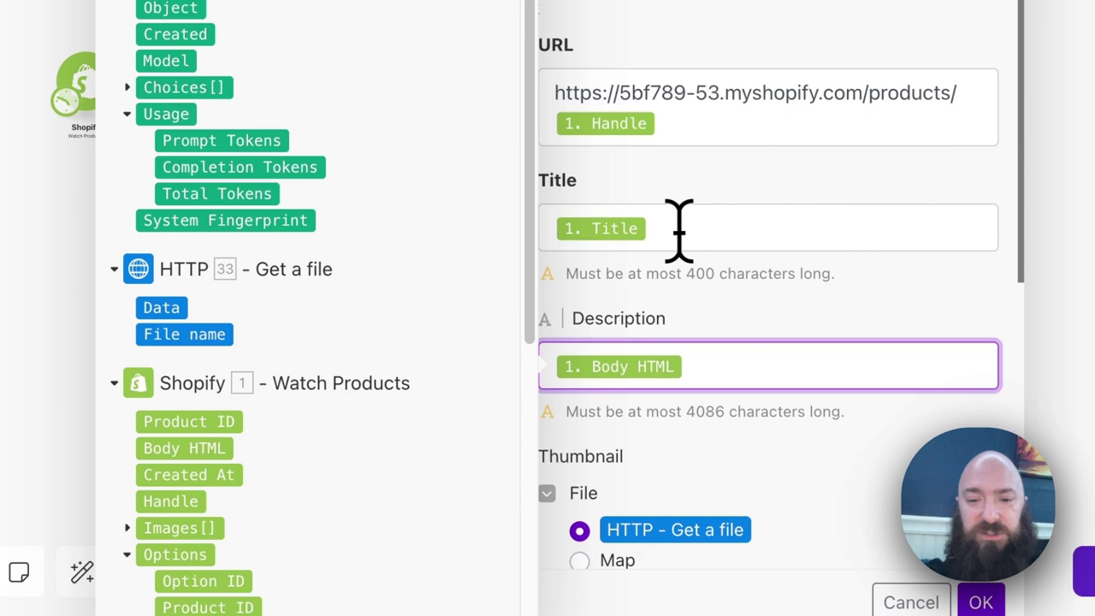
click(728, 231)
scroll(211, 522, down, 3)
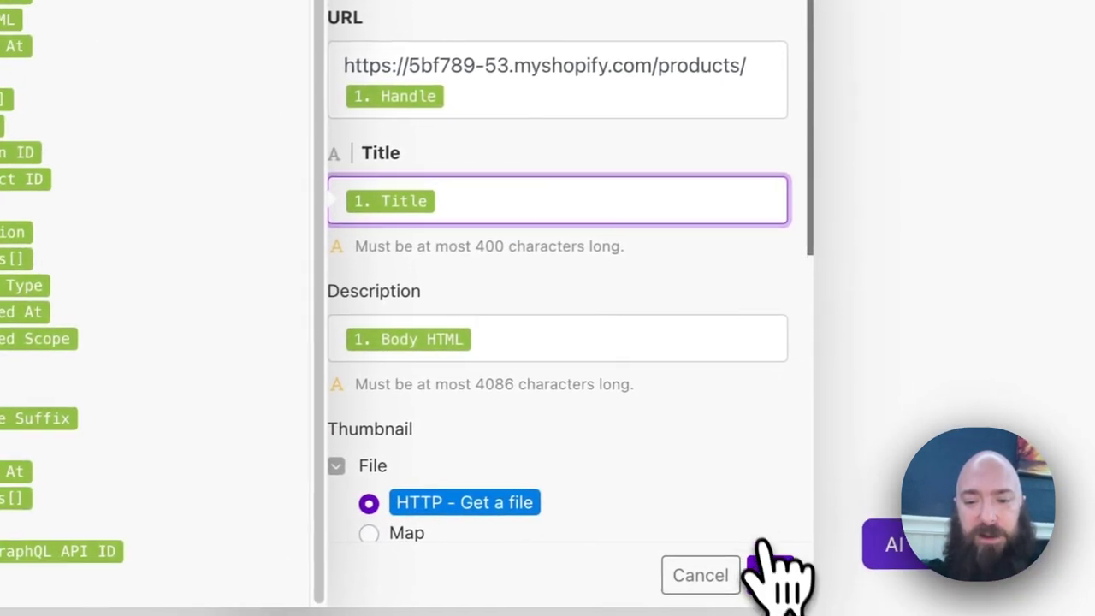
click(1086, 613)
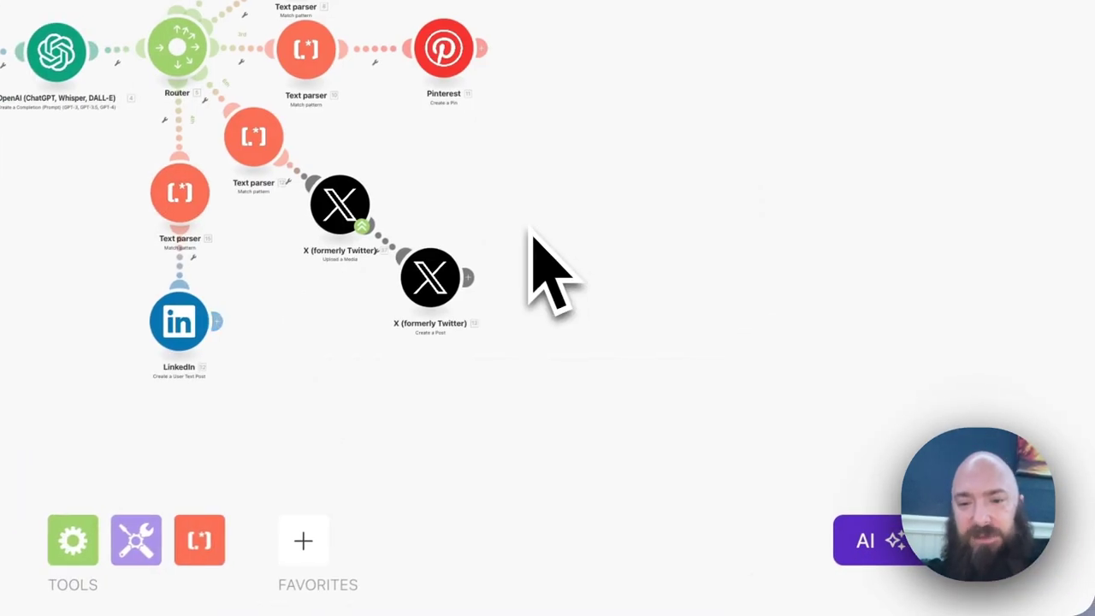
Set the Pinterest module's pin title to the Shopify product Title followed by .jpg and accept the settings.
click(446, 49)
scroll(614, 303, down, 4)
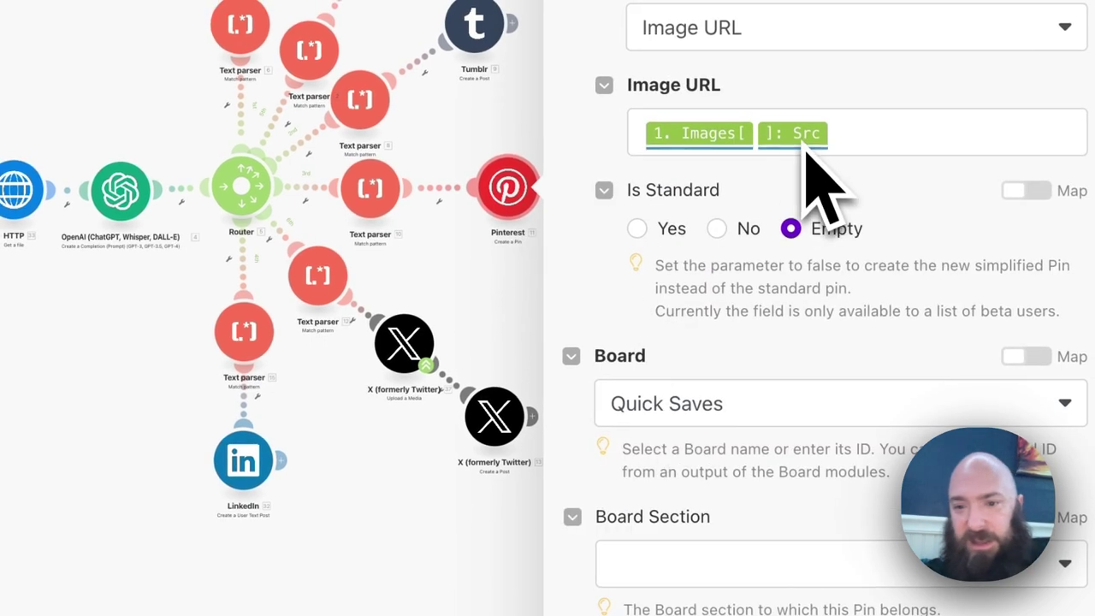
scroll(774, 338, down, 5)
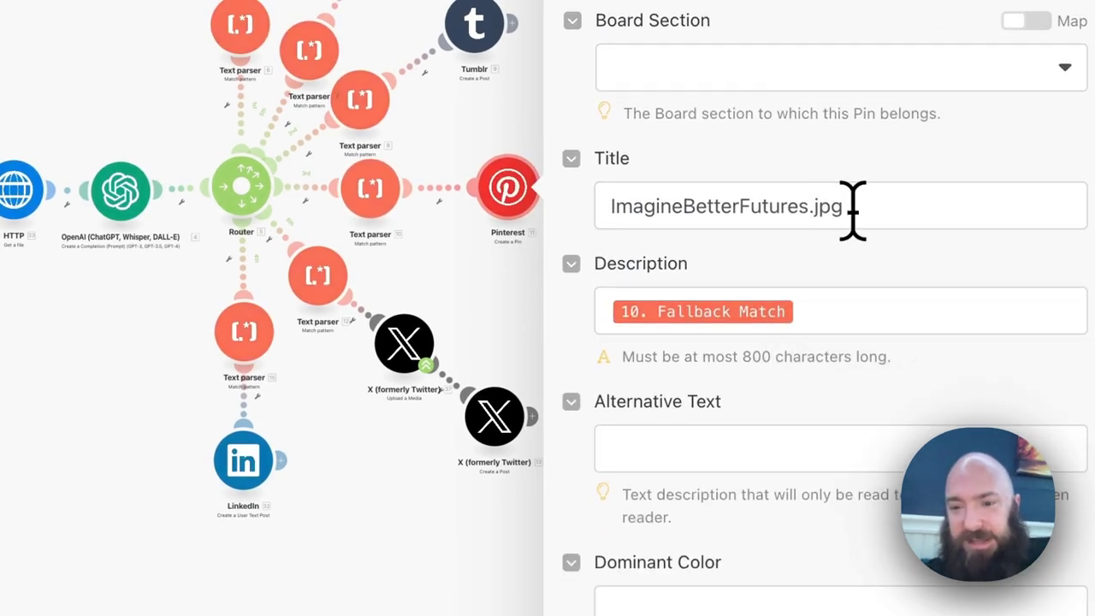
triple_click(853, 209)
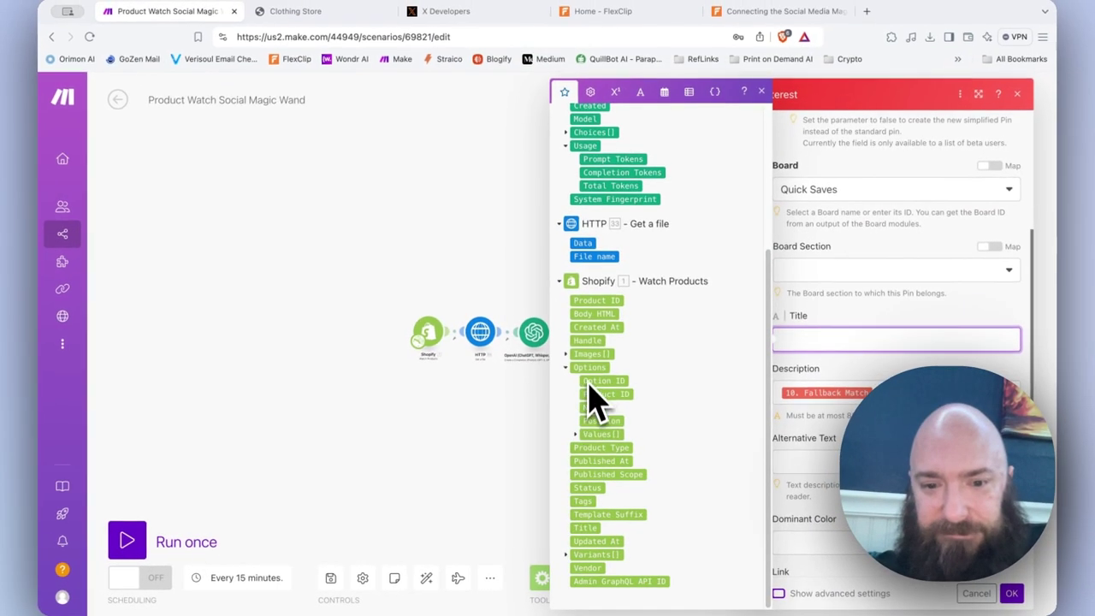
click(585, 528)
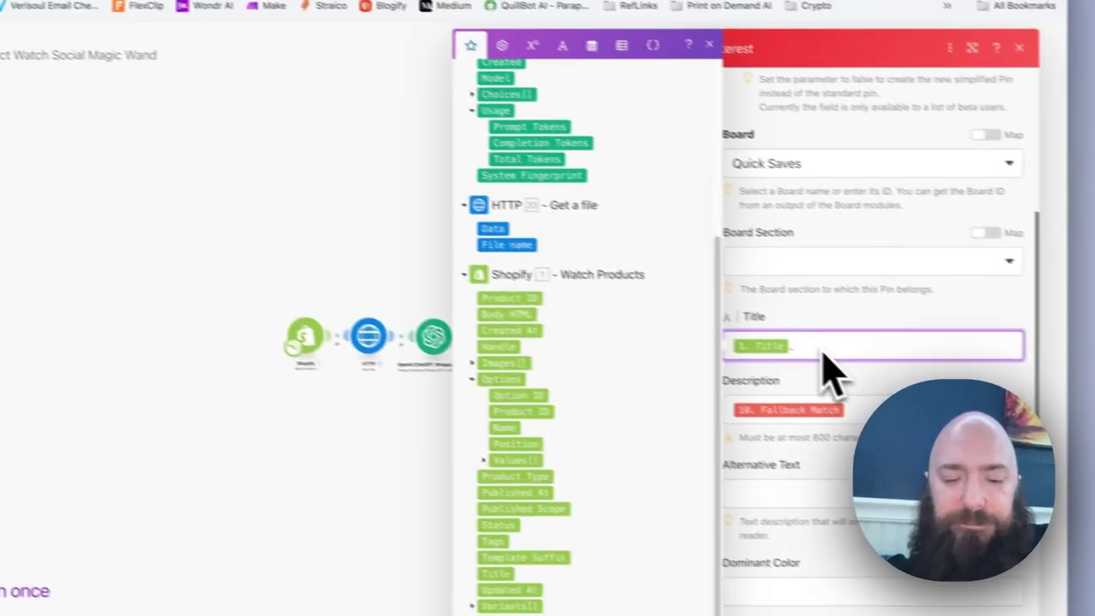
text(.jpg)
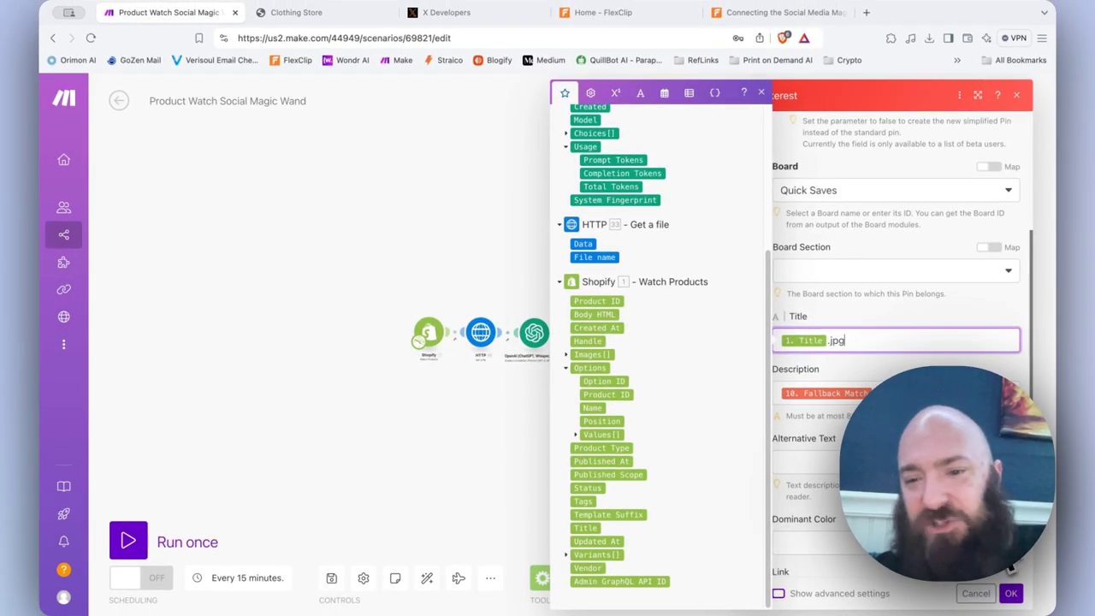
click(1011, 592)
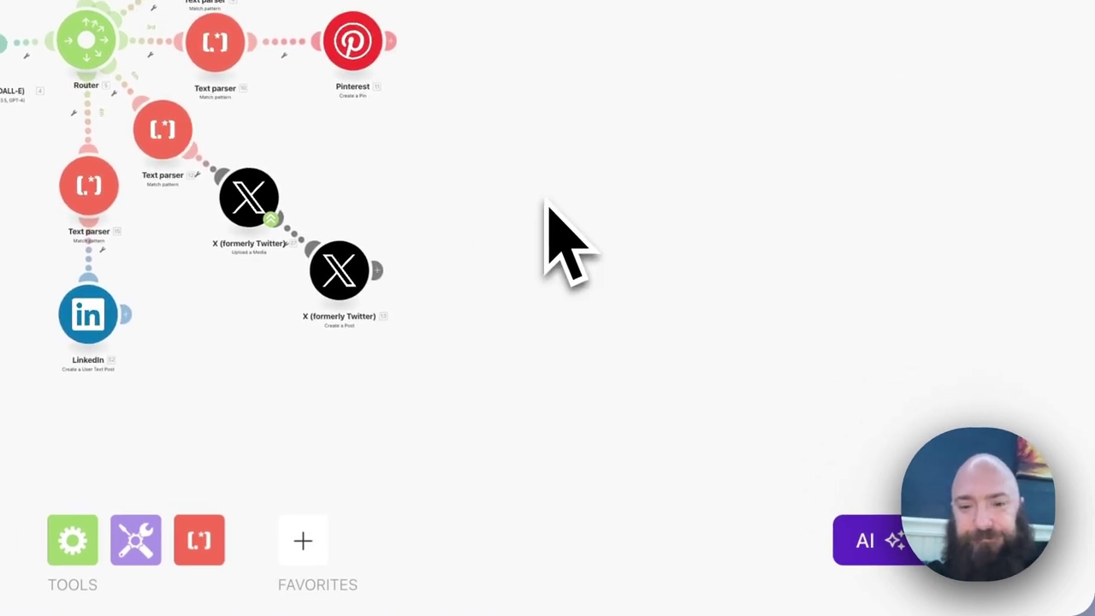
Recheck the LinkedIn module's Article media type, link URL and mapped title, and accept the settings.
scroll(500, 207, up, 5)
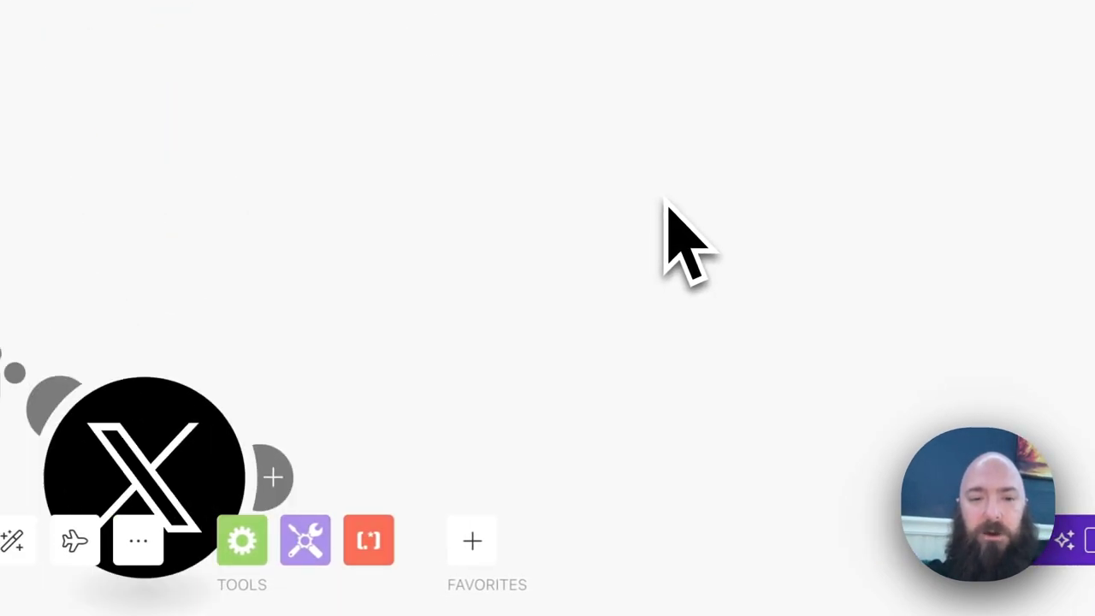
scroll(688, 244, down, 5)
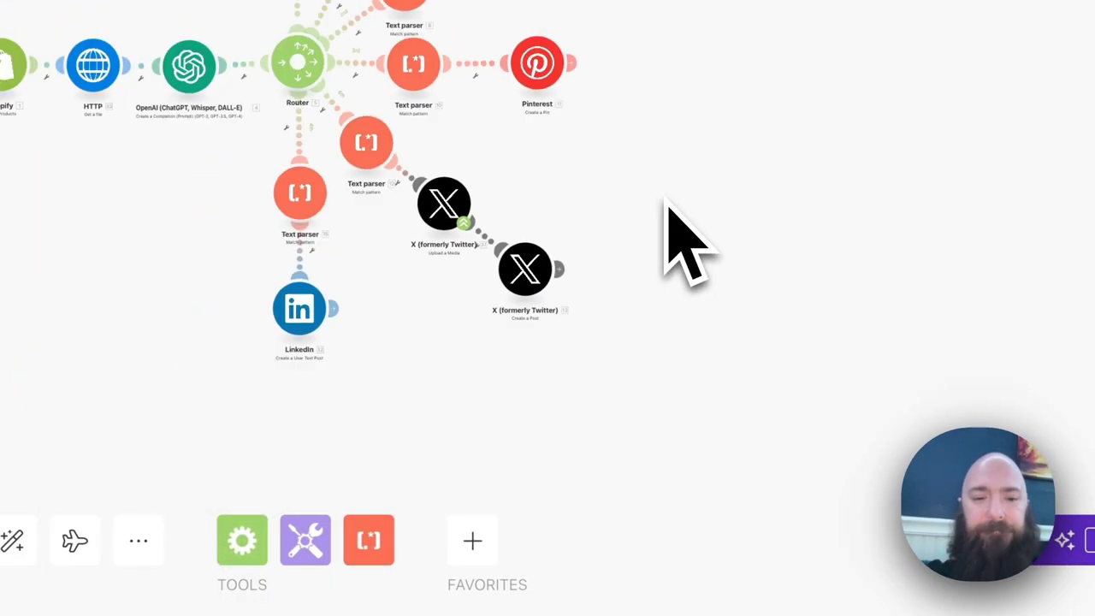
click(311, 339)
scroll(539, 411, down, 10)
scroll(613, 453, down, 4)
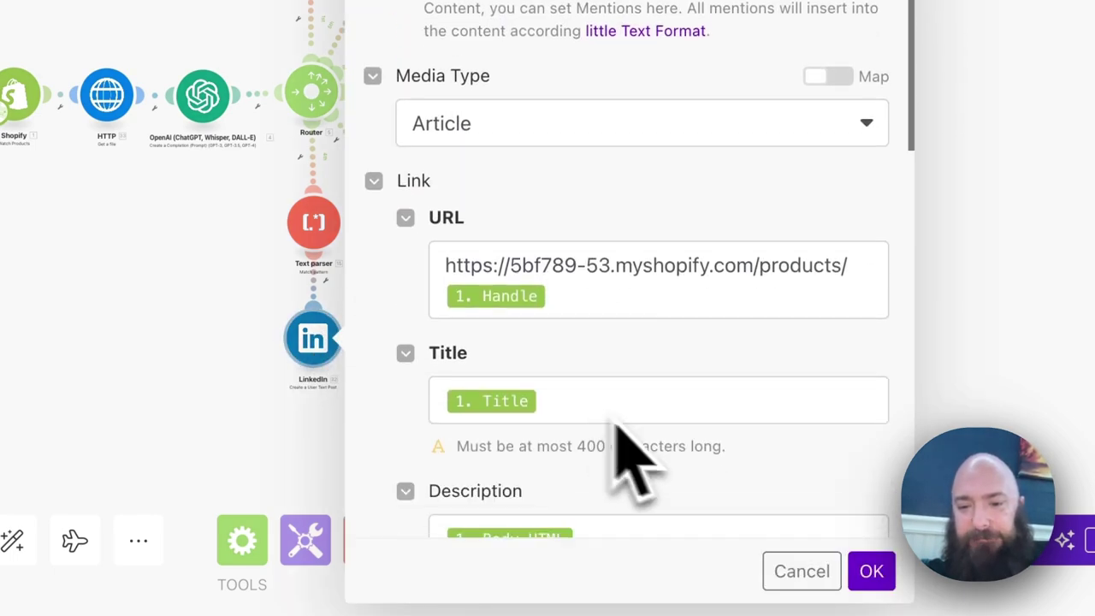
click(871, 571)
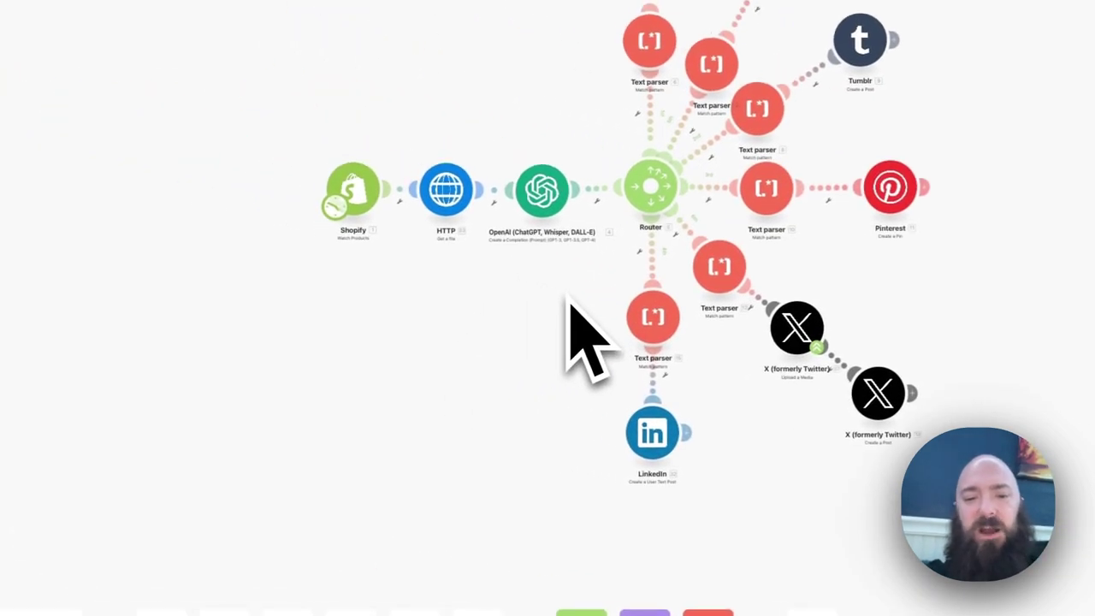
Run the Product Watch Social Magic Wand scenario once.
scroll(522, 290, up, 5)
scroll(523, 291, down, 4)
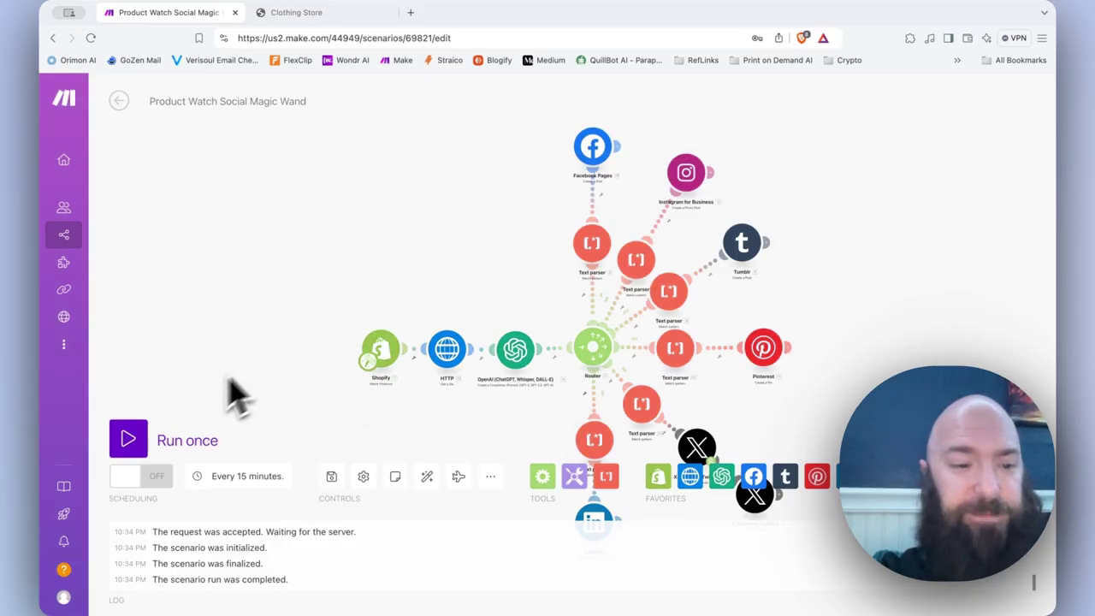
click(129, 441)
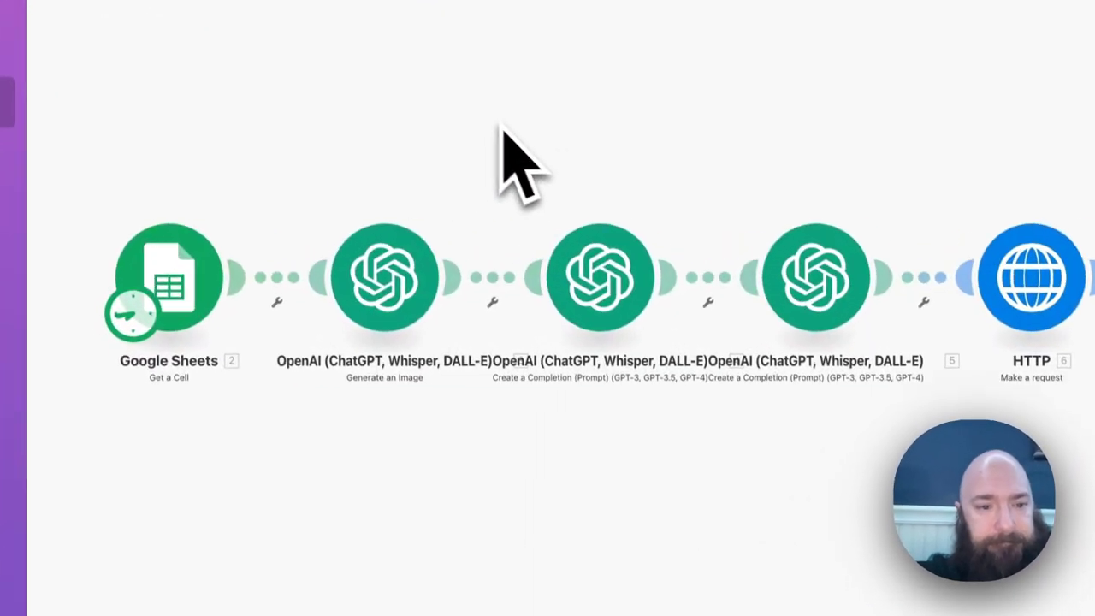
Run the All Over Print Hoodie scenario once and return to the list of all scenarios.
click(190, 496)
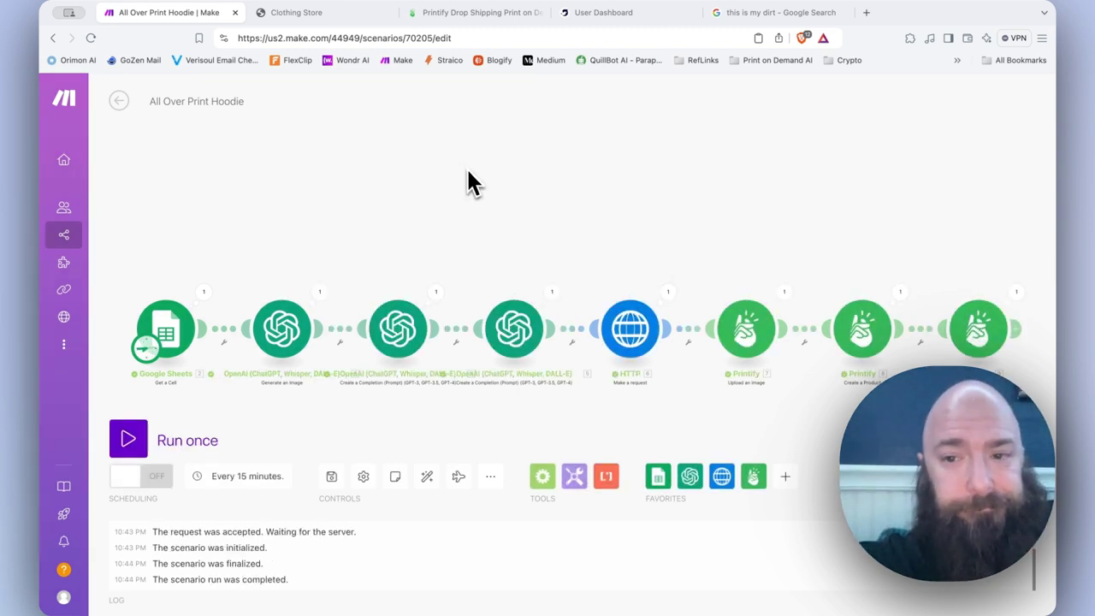
click(120, 103)
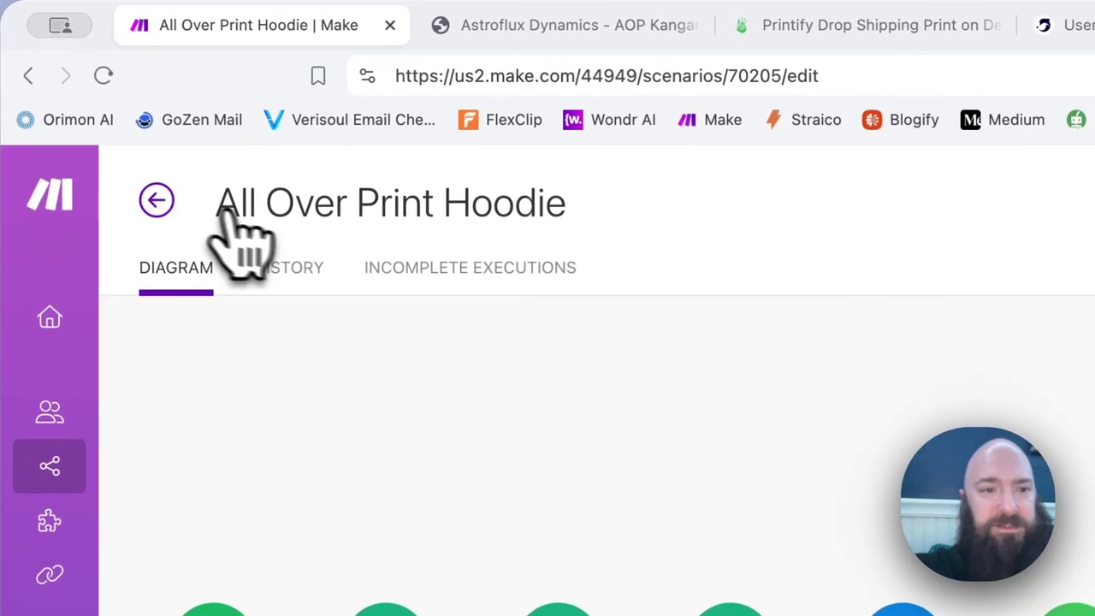
click(118, 101)
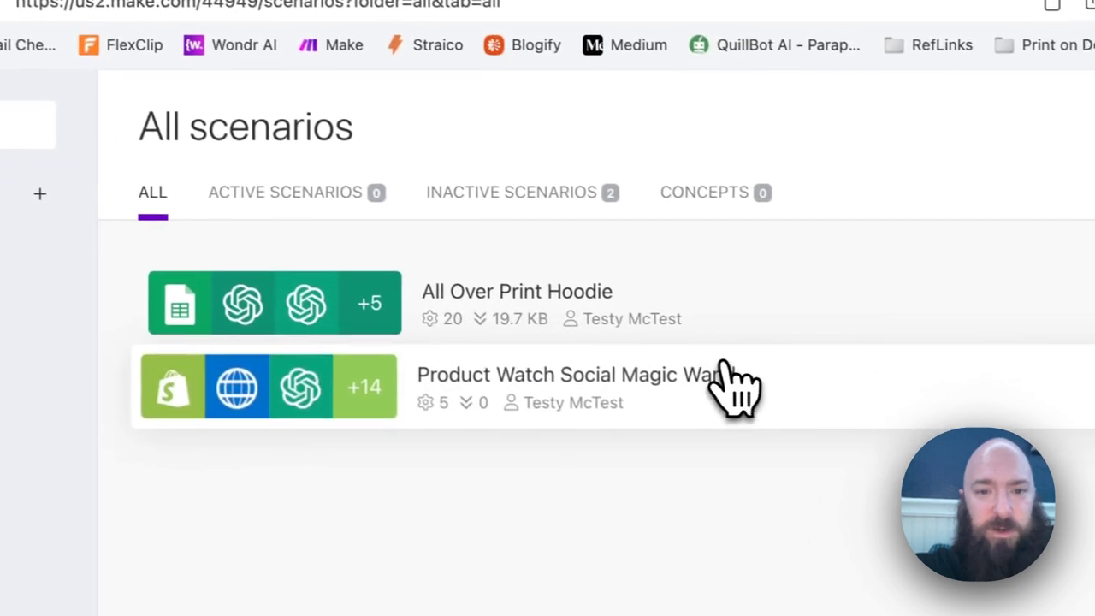
Open the Product Watch Social Magic Wand scenario from the list and run it once, following its progress through the X modules.
click(726, 371)
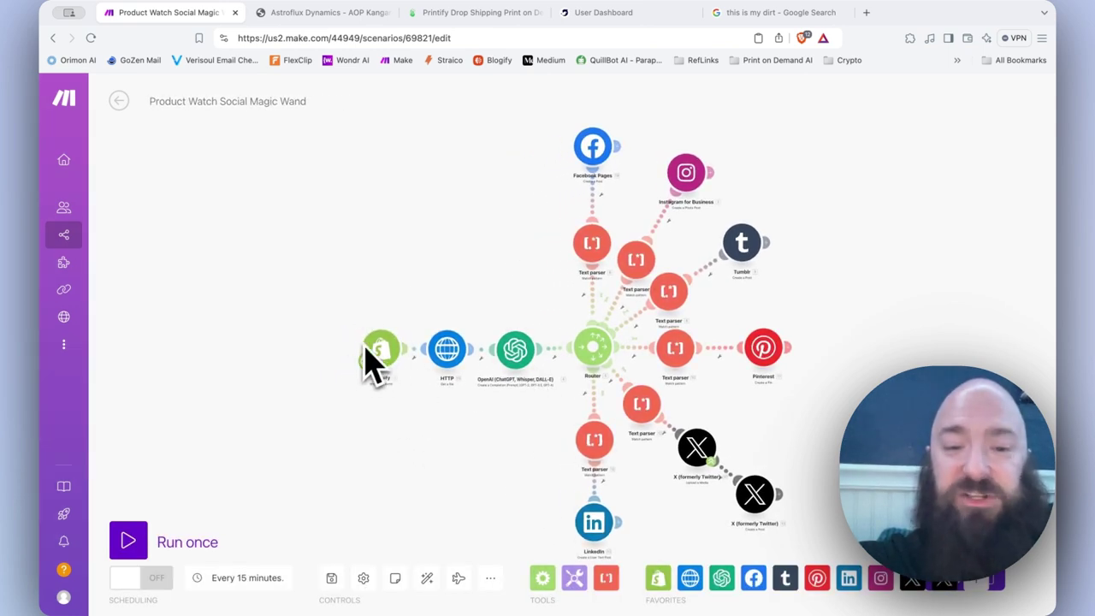
click(133, 540)
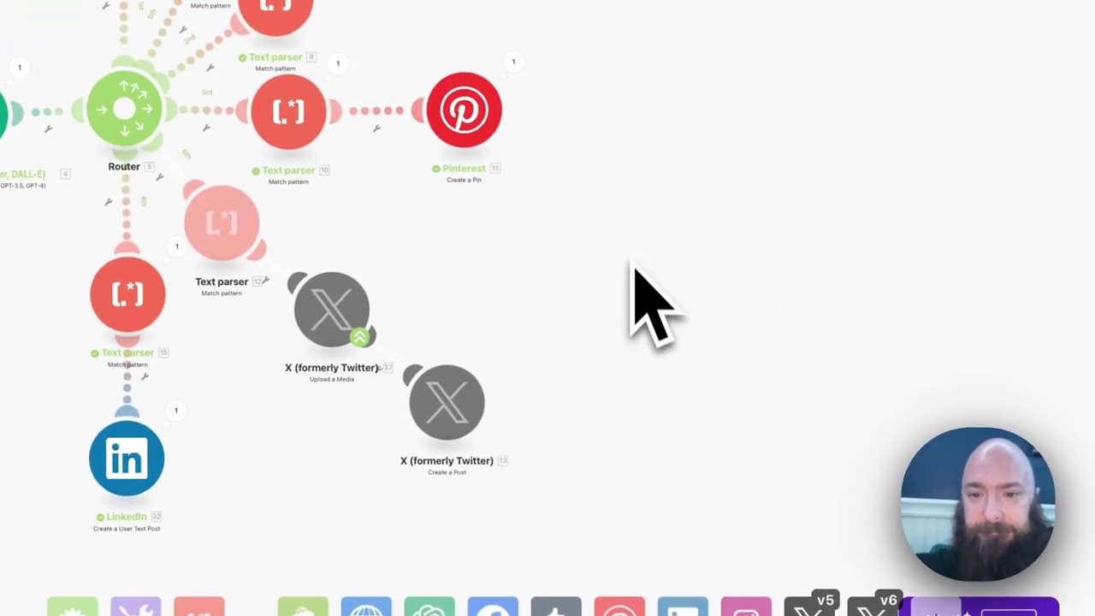
scroll(633, 257, up, 2)
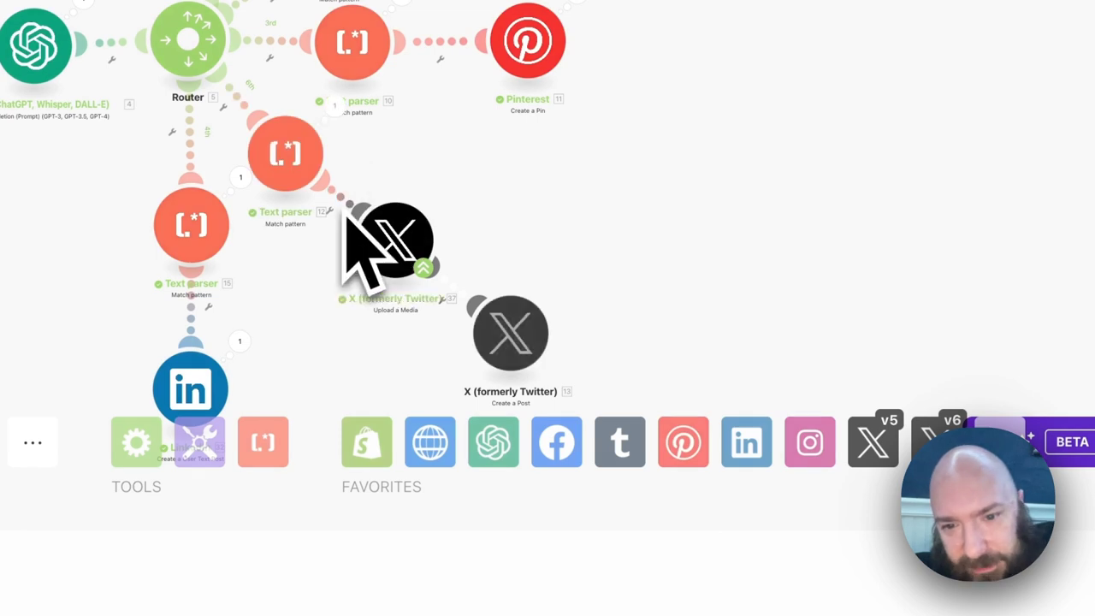
scroll(579, 205, down, 3)
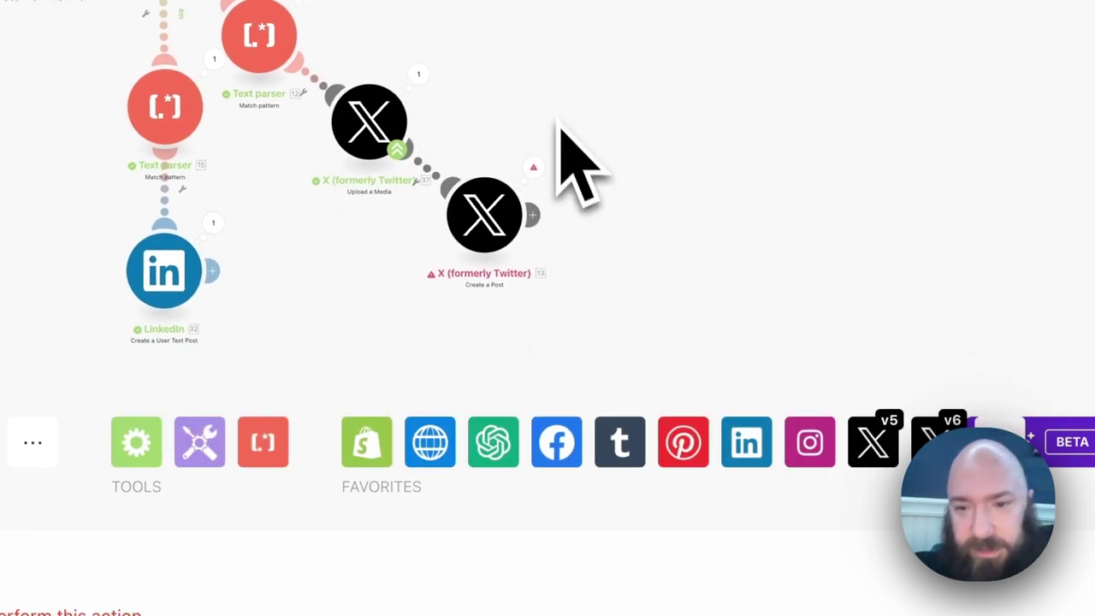
Inspect the error on the X Create a Post module, check its text content and Media IDs settings, and accept them.
click(534, 165)
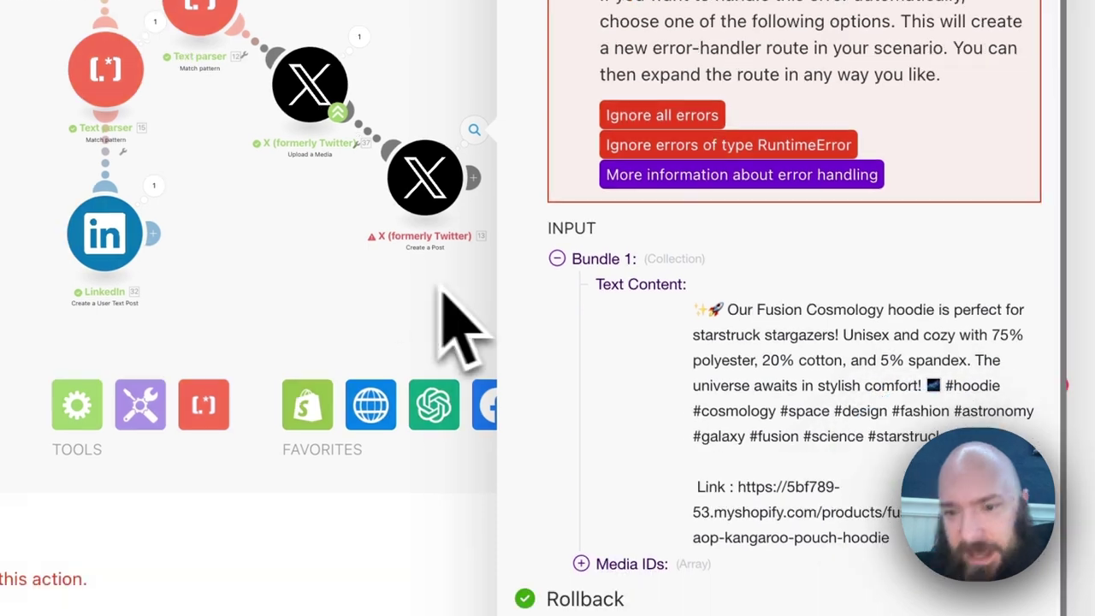
click(391, 317)
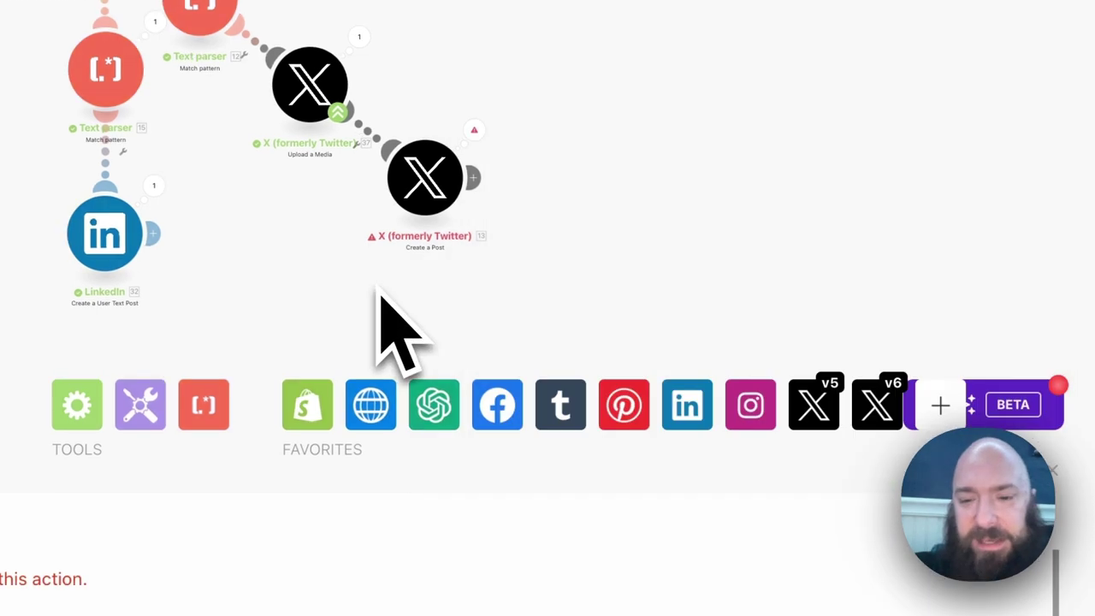
click(436, 184)
scroll(701, 479, down, 5)
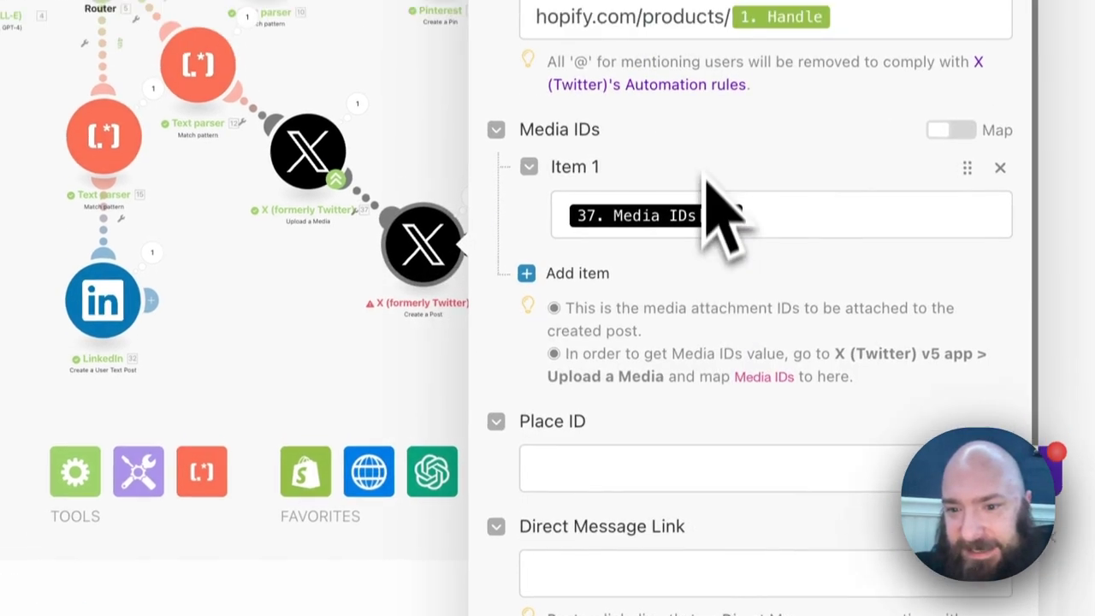
scroll(757, 273, down, 3)
scroll(774, 358, up, 3)
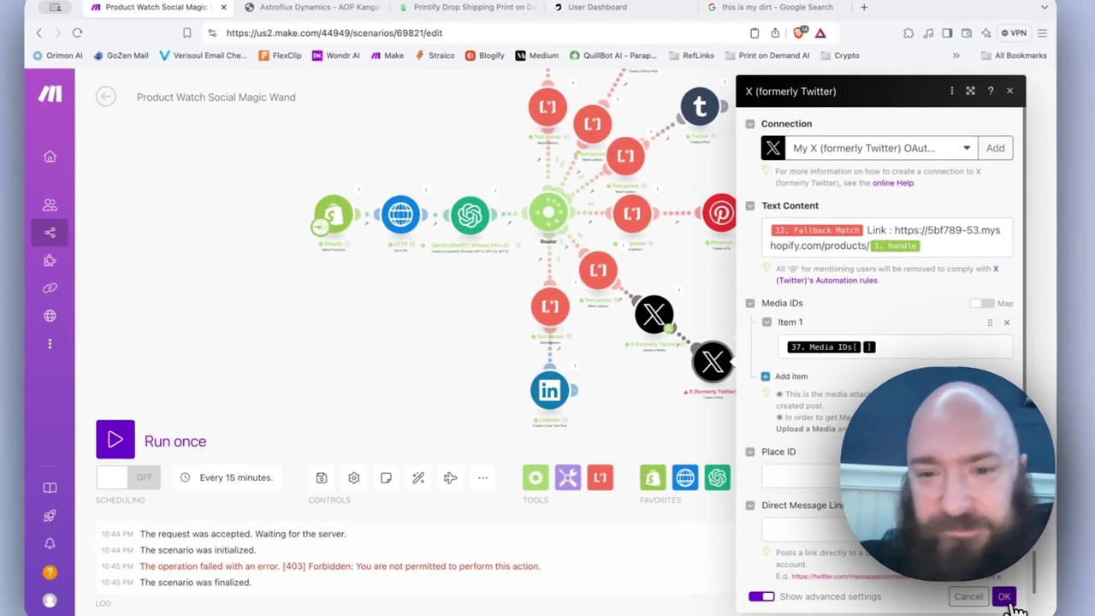
click(1001, 594)
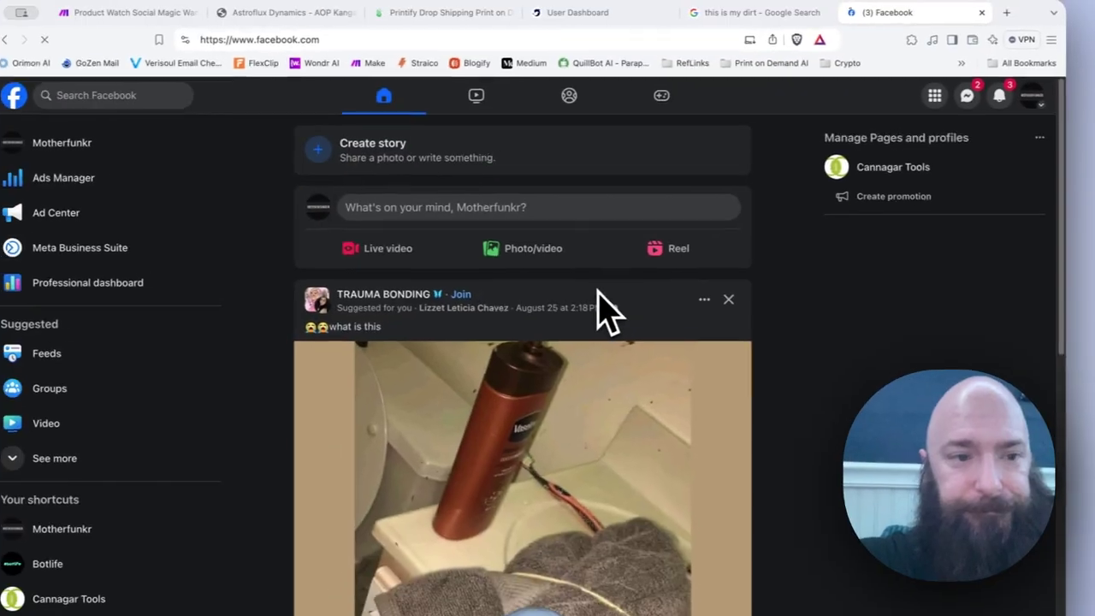
Open the Motherfunkr page on Facebook and look through its feed for the new product post.
click(117, 142)
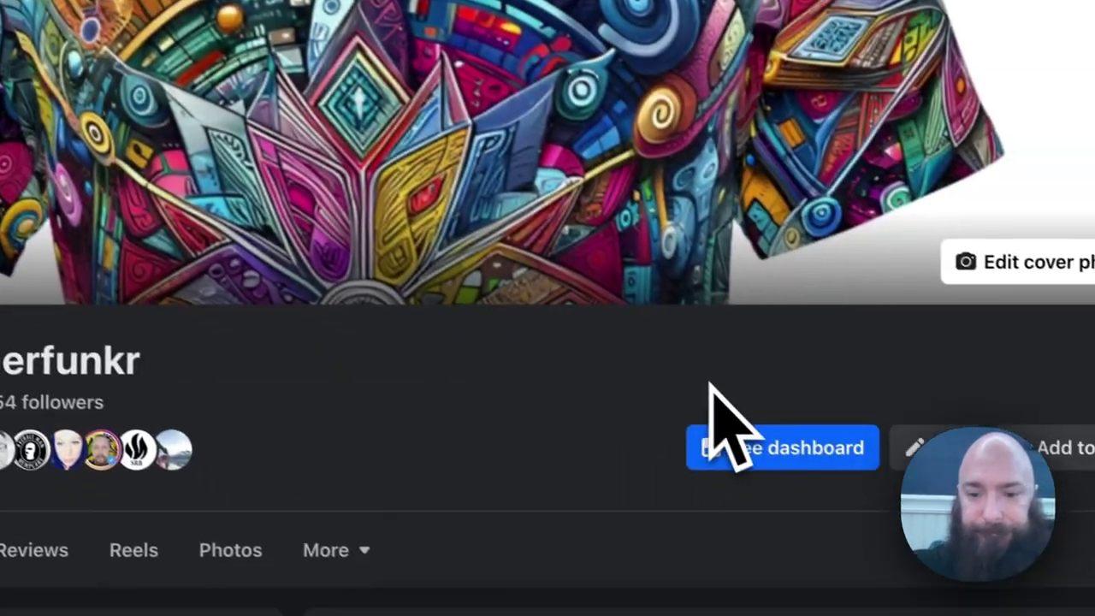
scroll(646, 398, down, 10)
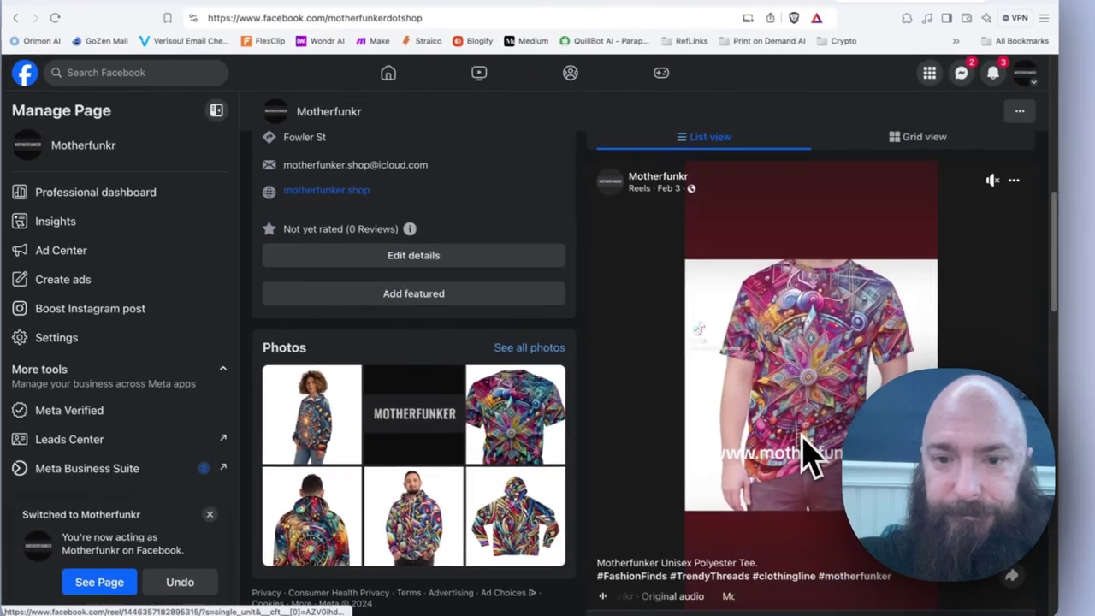
scroll(752, 424, down, 5)
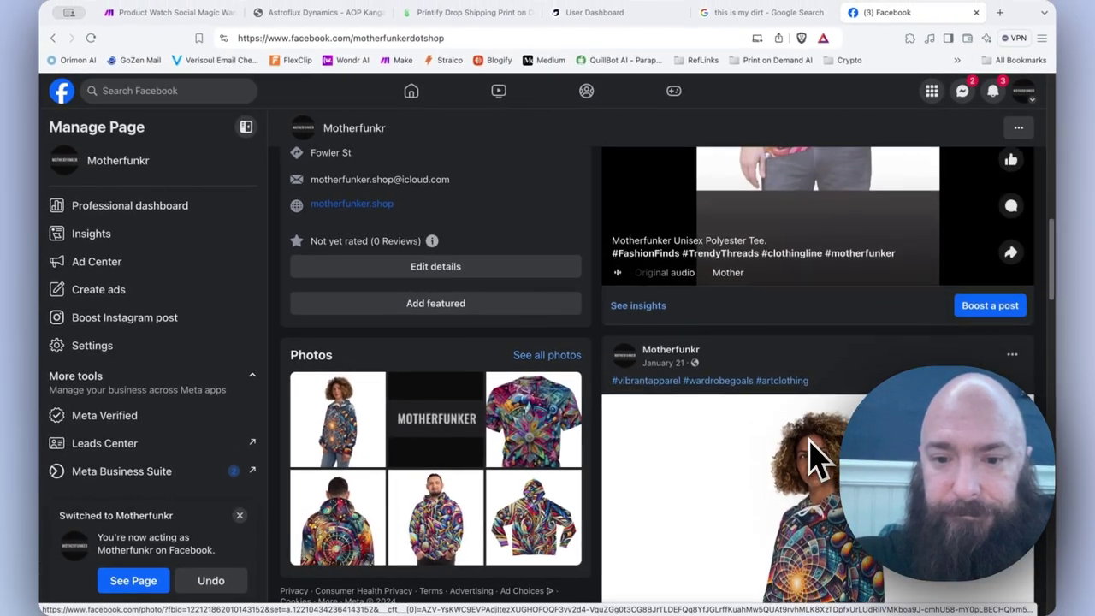
scroll(813, 458, up, 10)
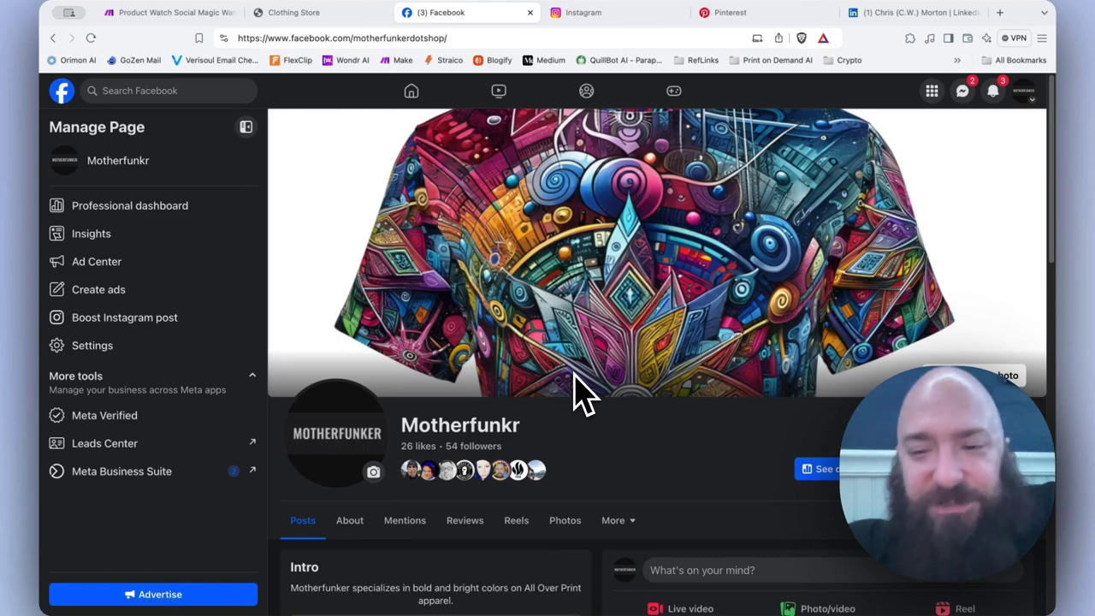
In the Make scenario, check which page the Facebook Pages and Instagram for Business modules post to.
click(141, 24)
click(507, 137)
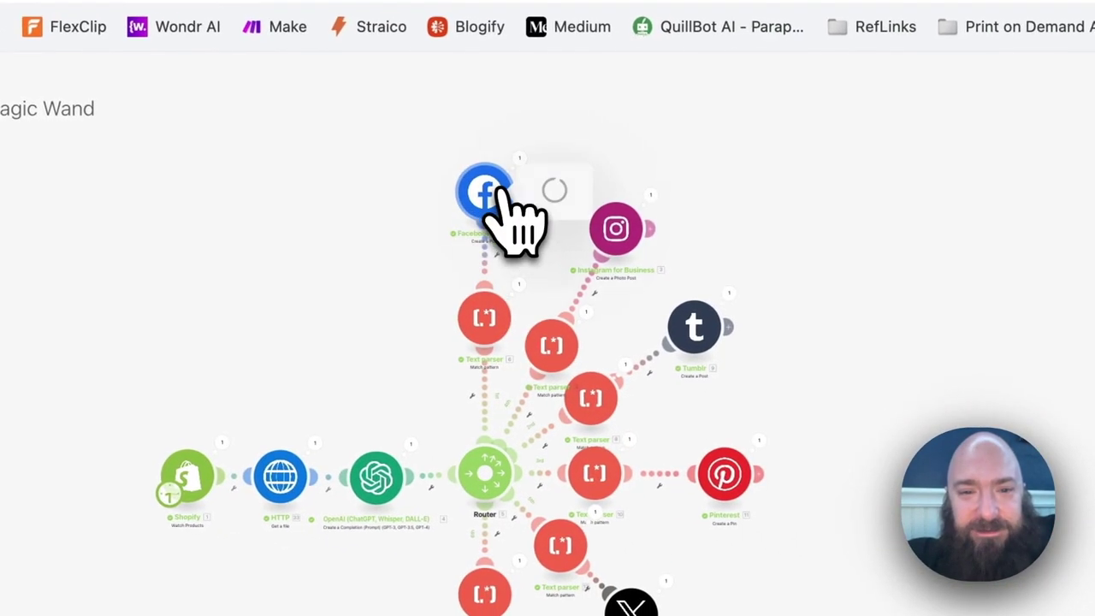
click(725, 376)
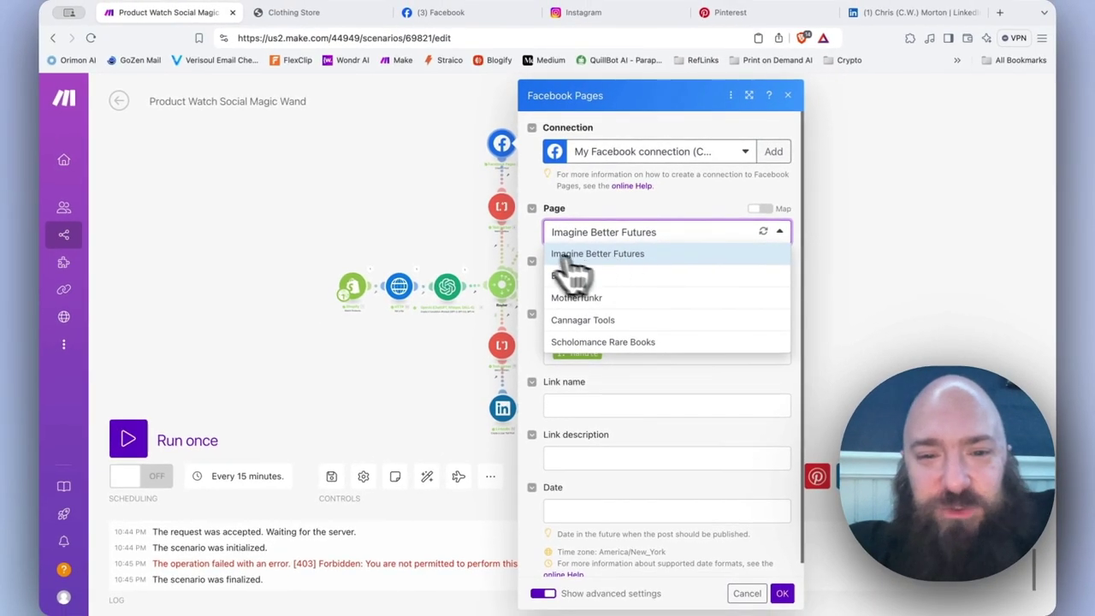
click(432, 192)
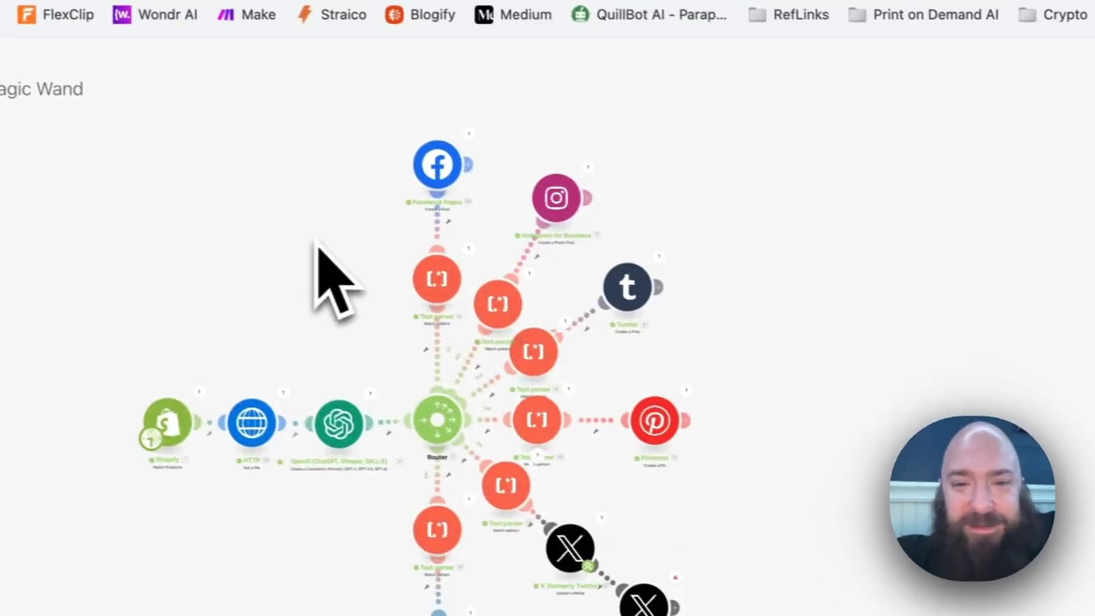
click(568, 160)
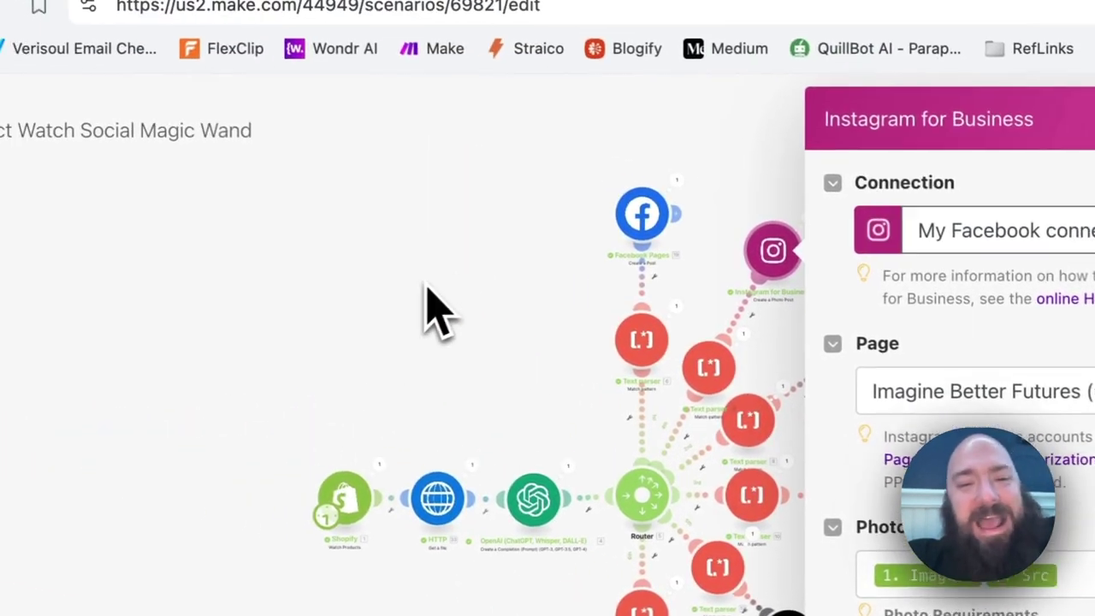
click(141, 235)
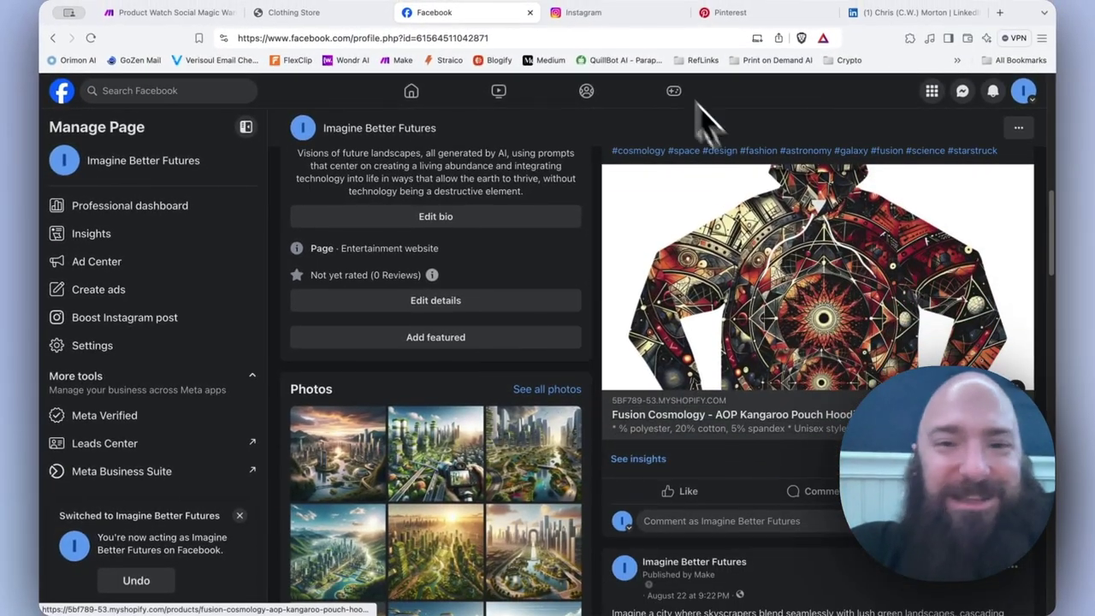
View the new hoodie post on Instagram and open the new hoodie pin on Pinterest.
click(590, 12)
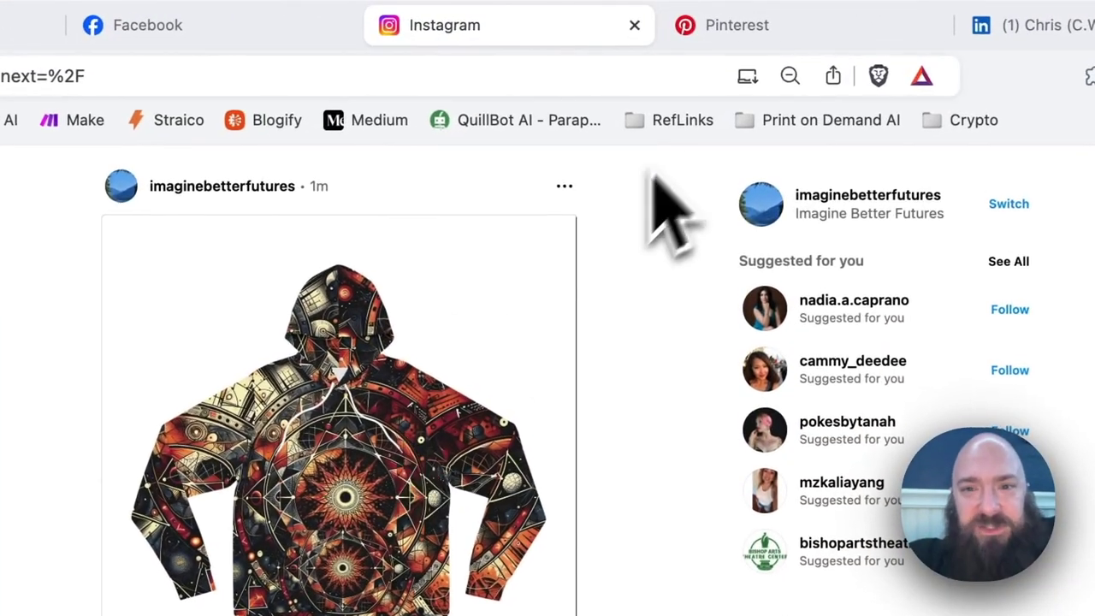
click(744, 33)
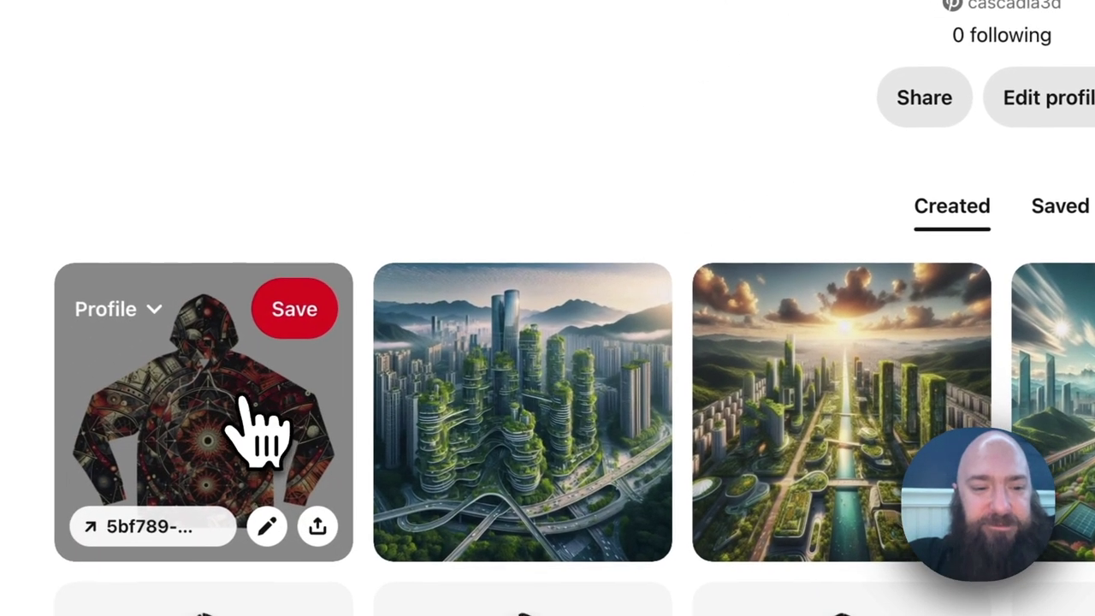
click(113, 513)
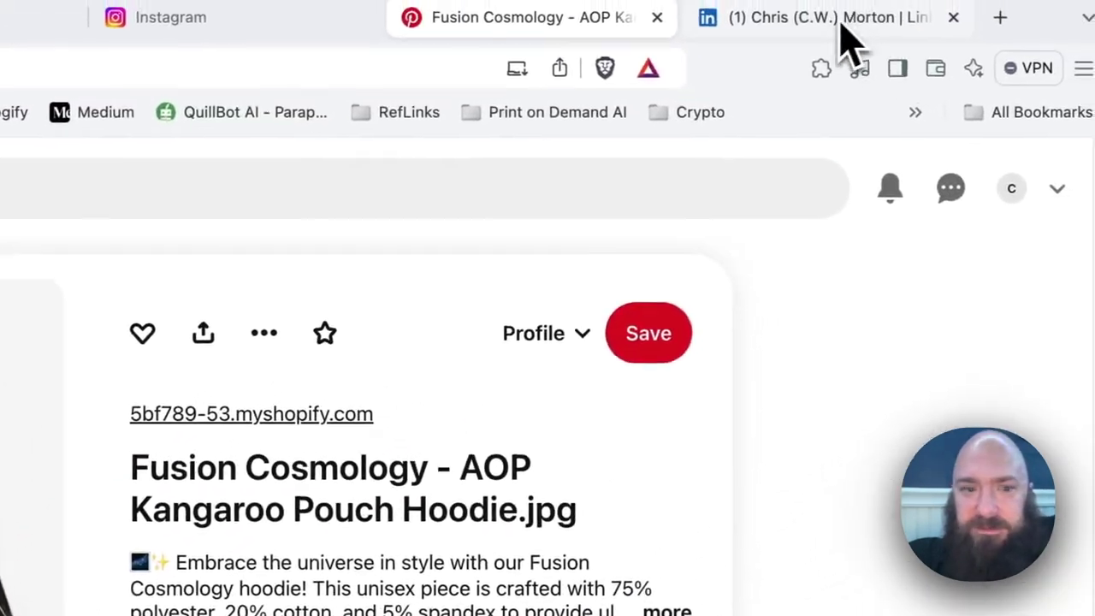
Review the hoodie post on LinkedIn and open its linked Fusion Cosmology product page in the store.
click(1010, 0)
scroll(283, 548, down, 5)
scroll(260, 513, down, 5)
click(314, 424)
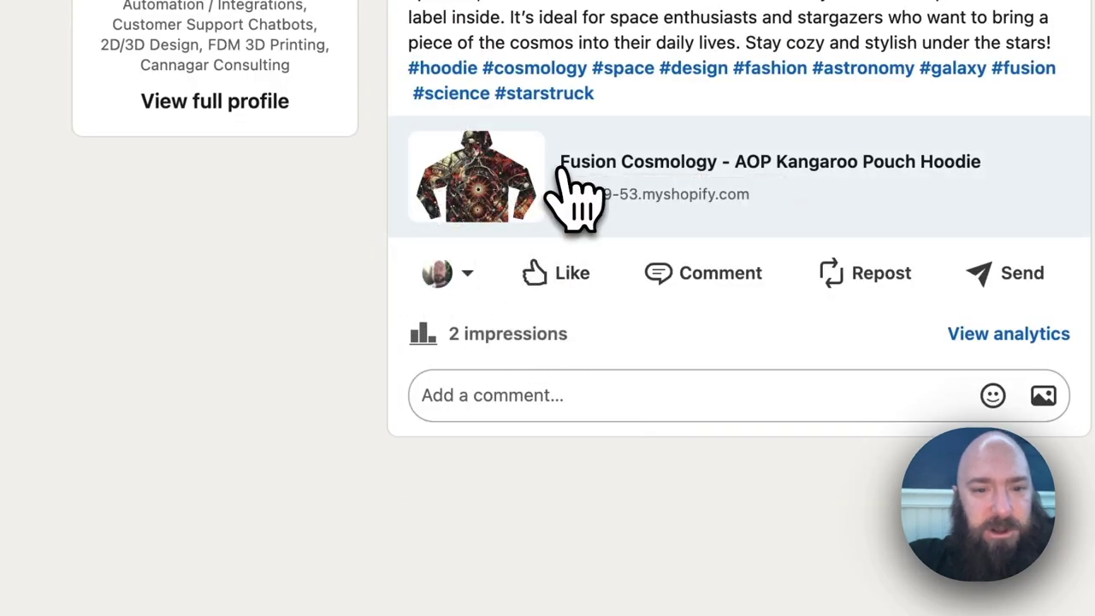
click(531, 175)
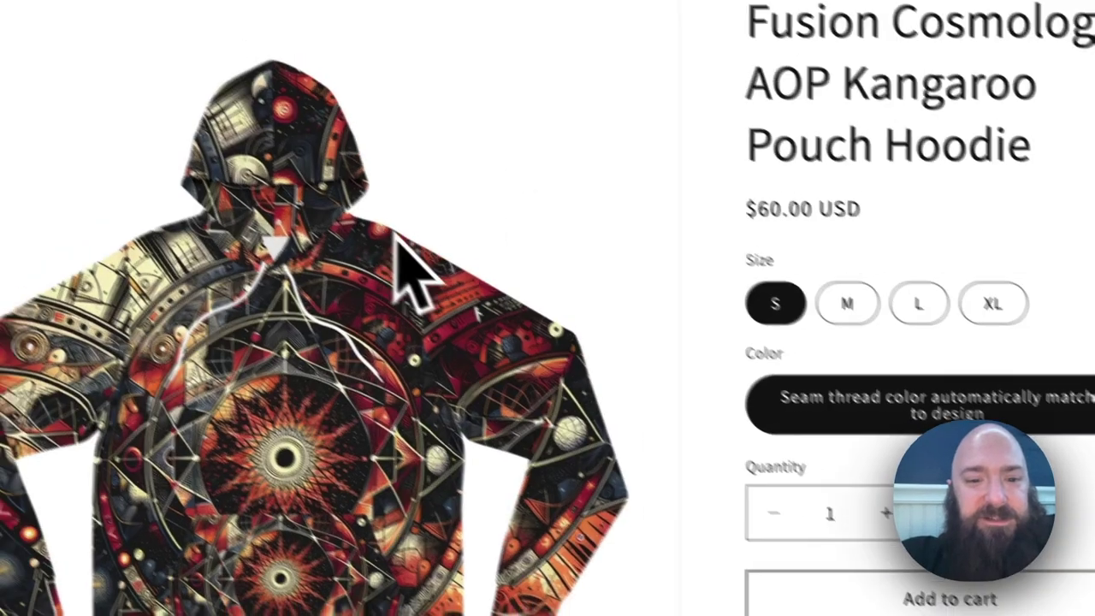